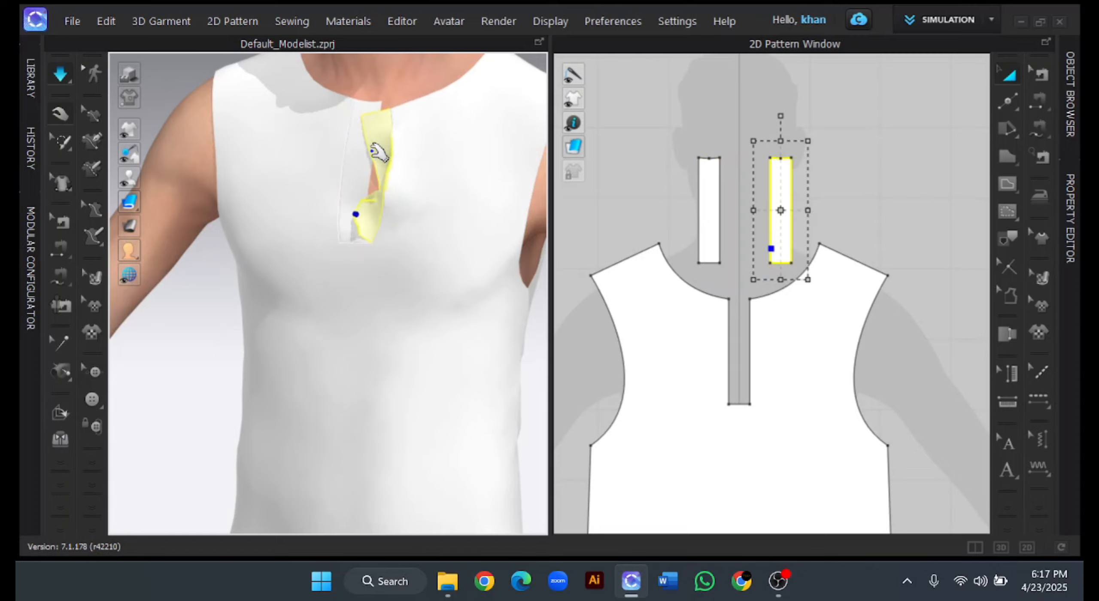
# - Pull the front placket strip straight on the simulated garment and start sewing its bottom edge with segment sewing
pyautogui.moveTo(372, 129); pyautogui.dragTo(377, 107)
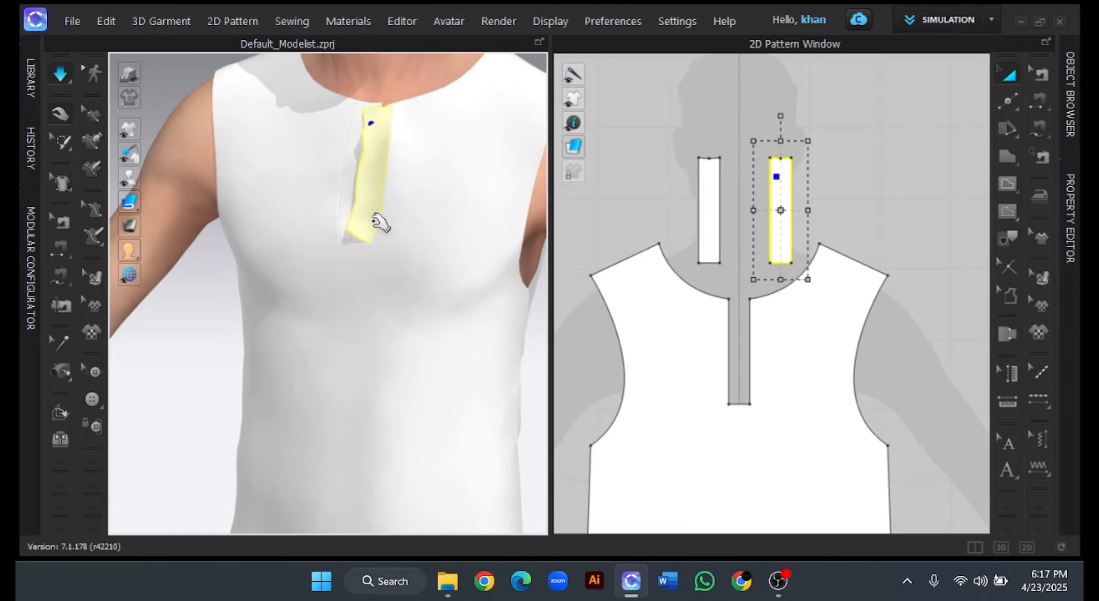
pyautogui.click(1039, 102)
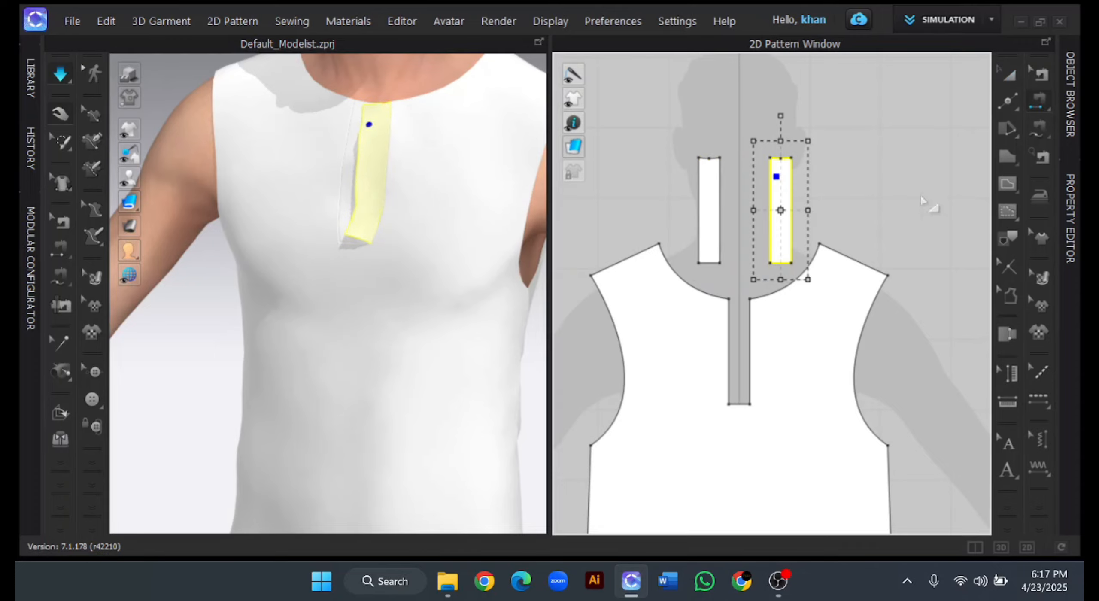
pyautogui.click(780, 263)
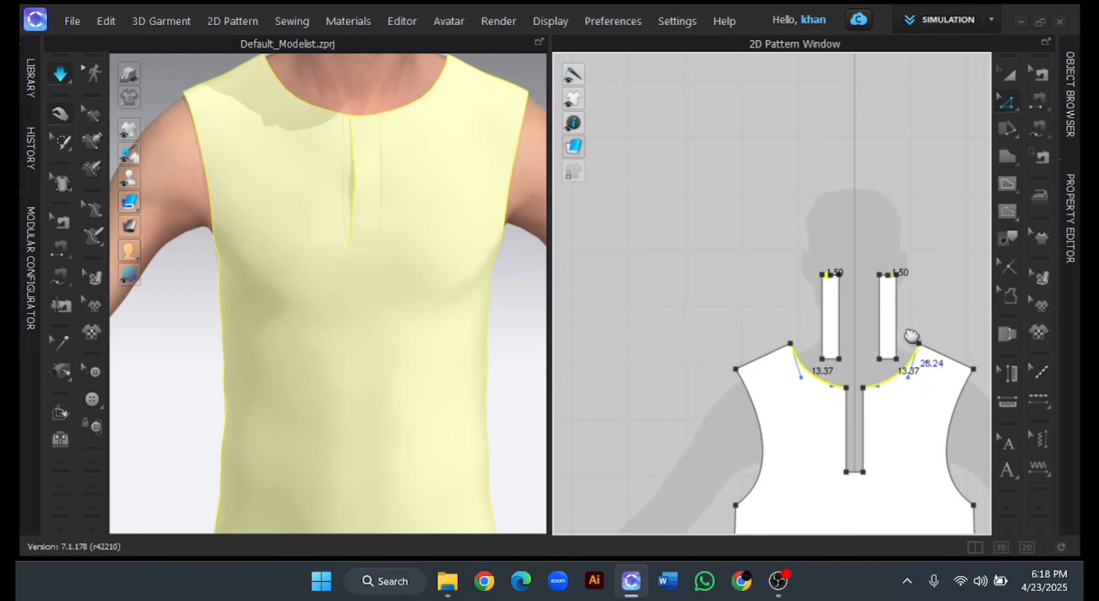
# - Measure the full neckline length by adding the back neckline edges to the selected front neckline and placket top edges
pyautogui.moveTo(913, 336); pyautogui.dragTo(717, 348, button='middle')
pyautogui.moveTo(874, 341); pyautogui.dragTo(786, 336, button='middle')
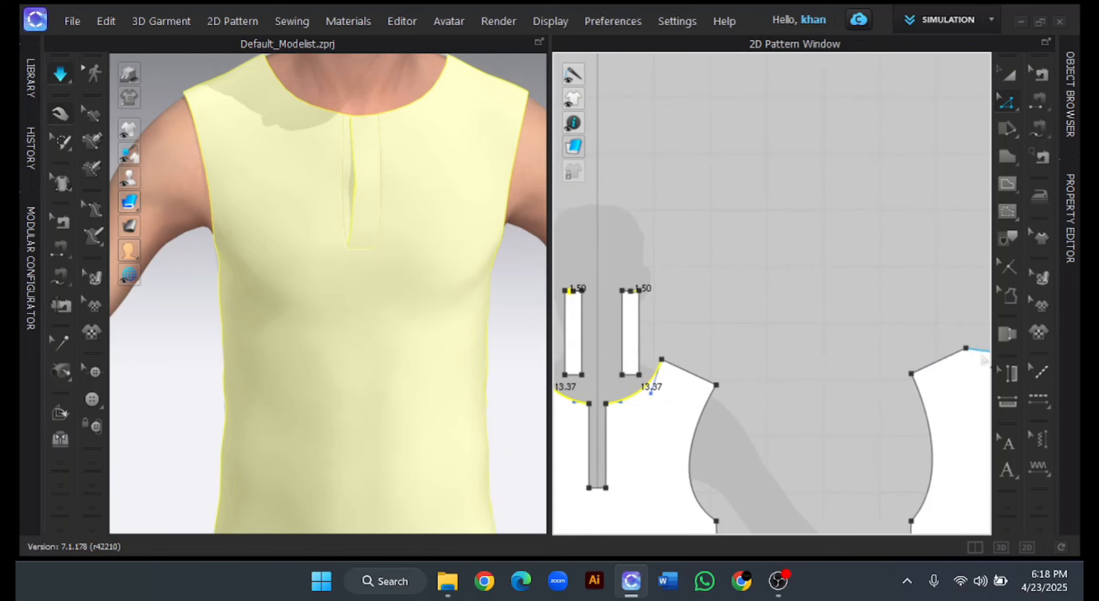
pyautogui.click(982, 356)
pyautogui.moveTo(745, 344); pyautogui.dragTo(687, 344, button='middle')
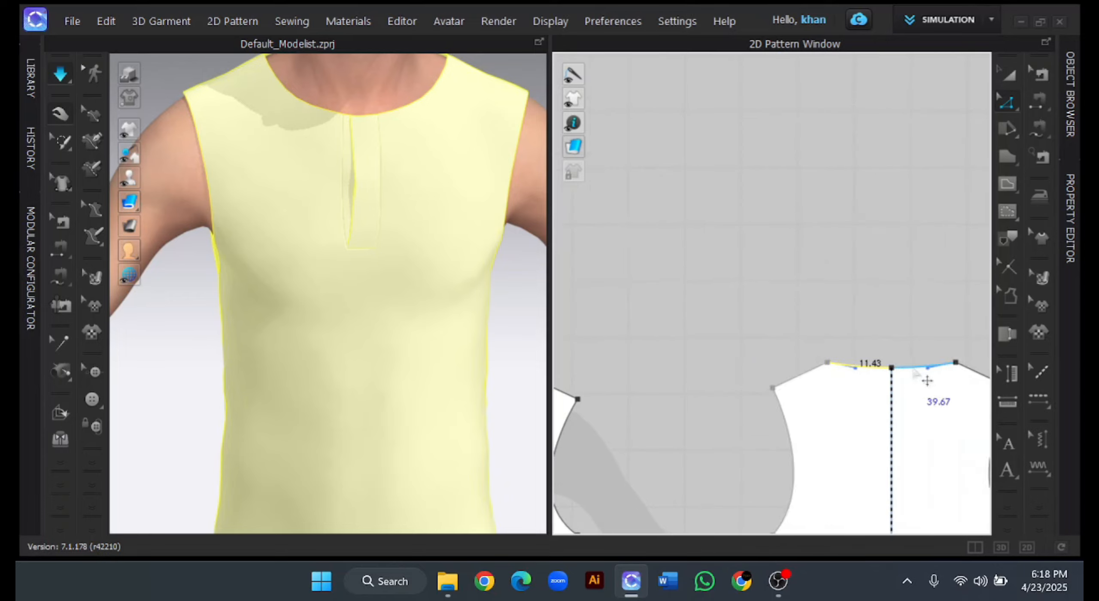
# - Create a rectangular collar pattern 39.67 cm wide above the two placket strips
pyautogui.scroll(-3, 875, 391)
pyautogui.click(1008, 157)
pyautogui.click(593, 297)
pyautogui.write('39.67')
# - Wrap the new collar piece around the avatar's neck using the arrangement points, with the simulation stopped
pyautogui.press('space')
pyautogui.scroll(-3, 357, 258)
pyautogui.moveTo(134, 176)
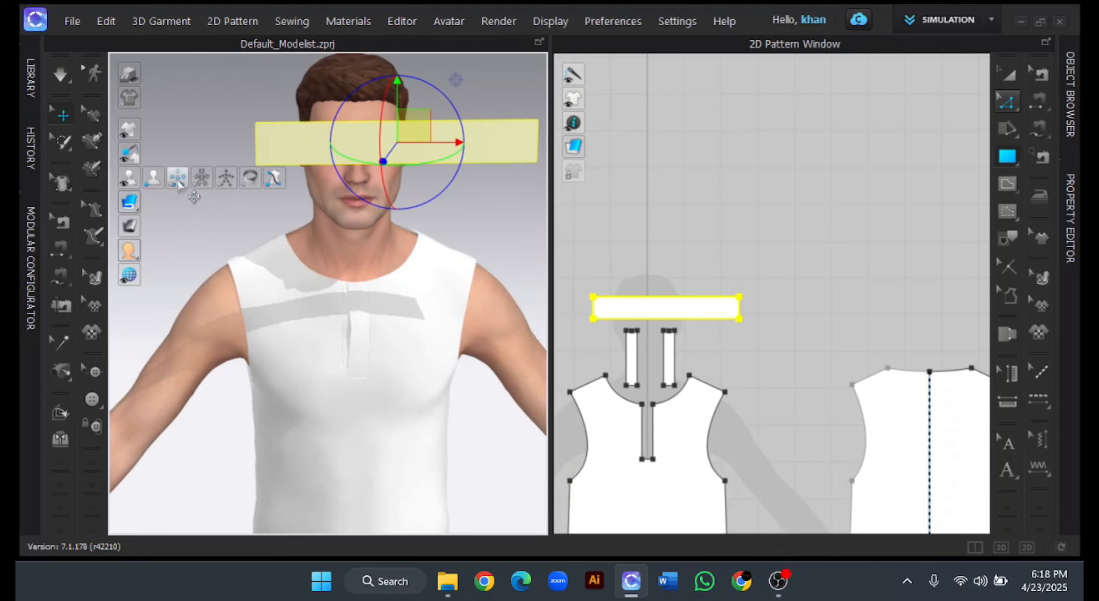
pyautogui.click(178, 178)
pyautogui.moveTo(442, 245); pyautogui.dragTo(407, 253, button='right')
pyautogui.click(438, 248)
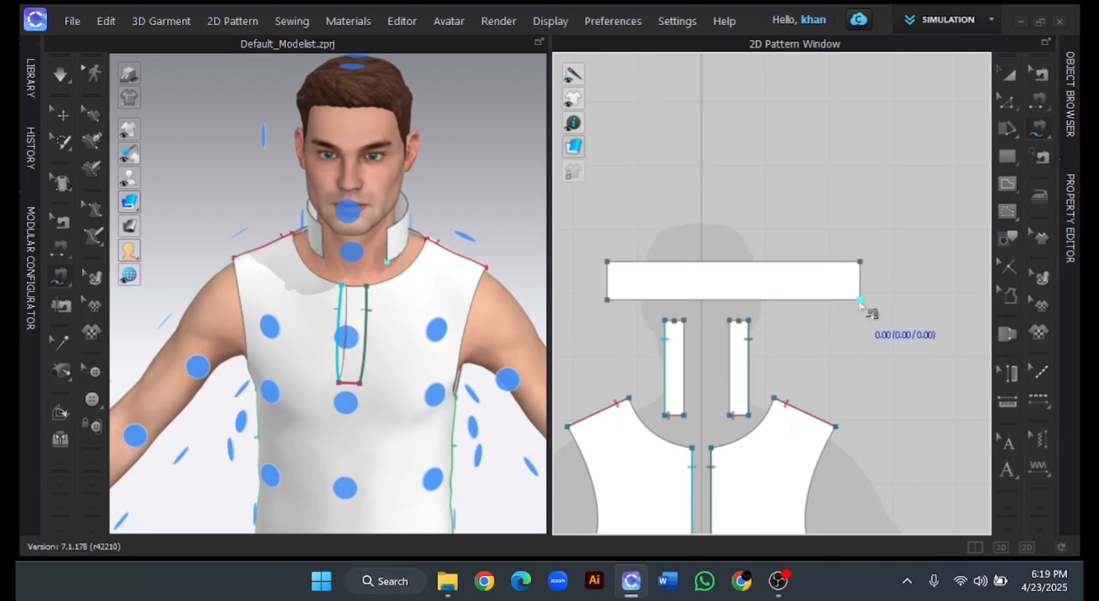
# - Sew the collar's full bottom edge with free sewing to the right placket strip's outer top half and the right front neckline
pyautogui.click(861, 300)
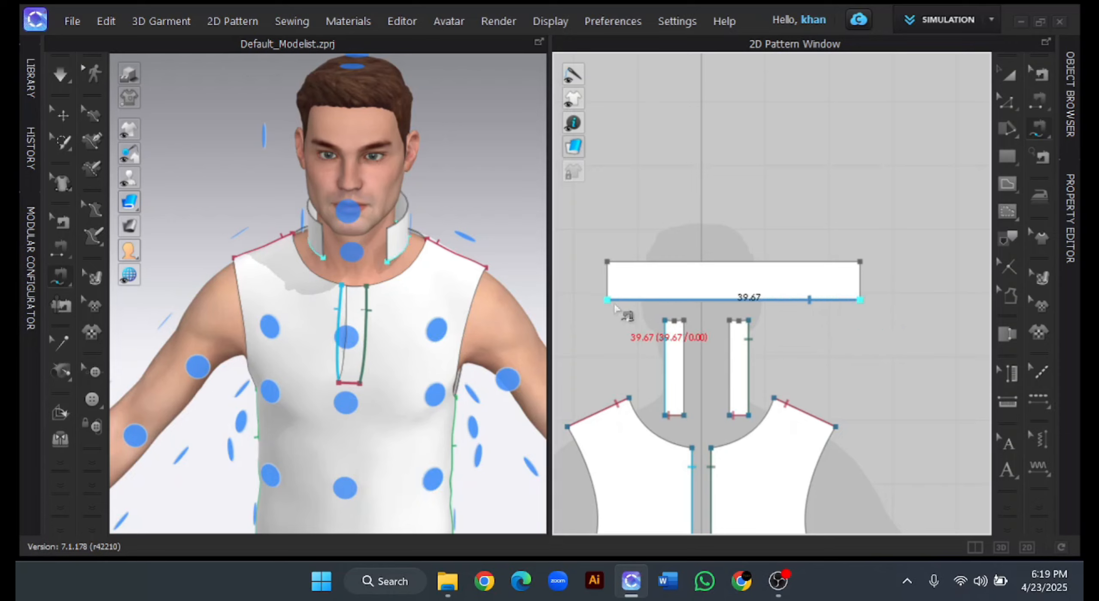
pyautogui.scroll(3, 739, 318)
pyautogui.click(751, 293)
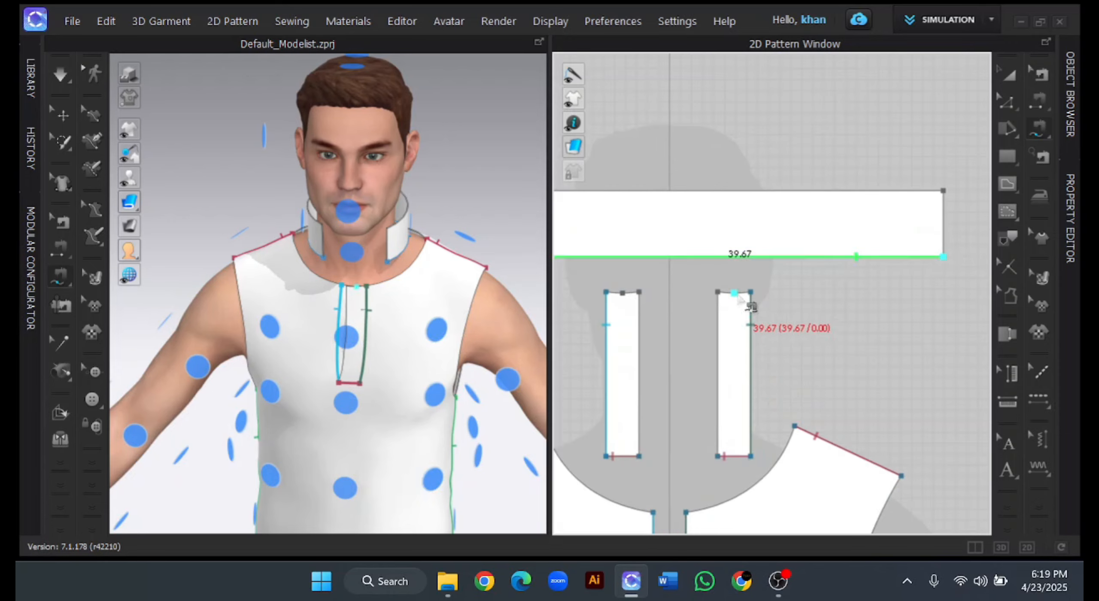
pyautogui.keyDown('shift'); pyautogui.click(753, 295); pyautogui.keyUp('shift')
pyautogui.scroll(-2, 715, 371)
pyautogui.keyDown('shift'); pyautogui.click(694, 464); pyautogui.keyUp('shift')
pyautogui.keyDown('shift'); pyautogui.click(769, 408); pyautogui.keyUp('shift')
# - Continue the collar seam across the back neckline and simulate the garment
pyautogui.moveTo(830, 380); pyautogui.dragTo(705, 380, button='middle')
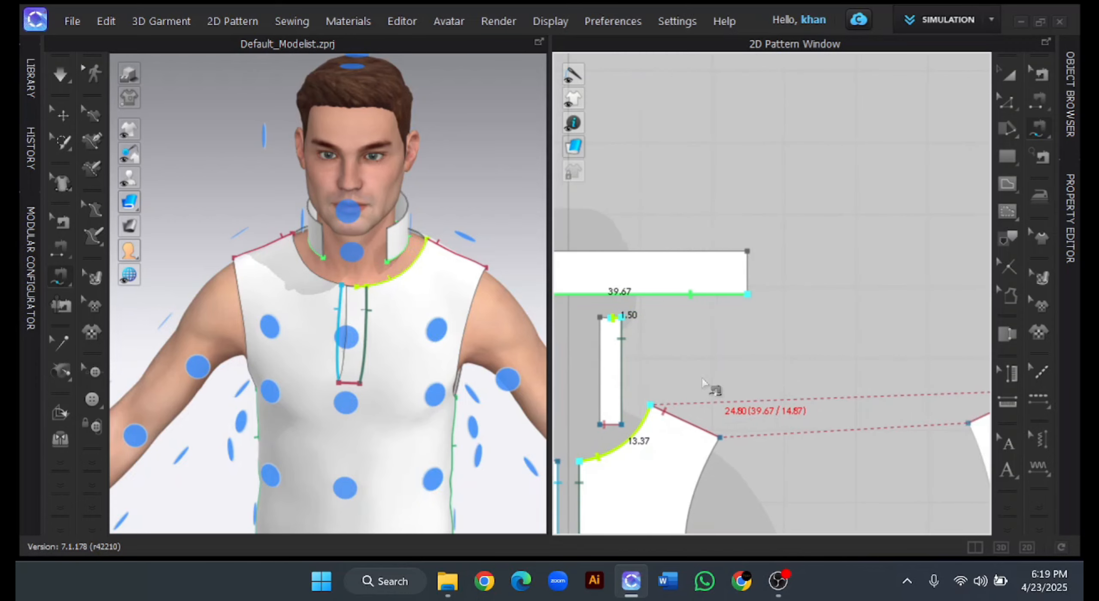
pyautogui.scroll(-2, 810, 381)
pyautogui.moveTo(877, 372); pyautogui.dragTo(794, 394, button='middle')
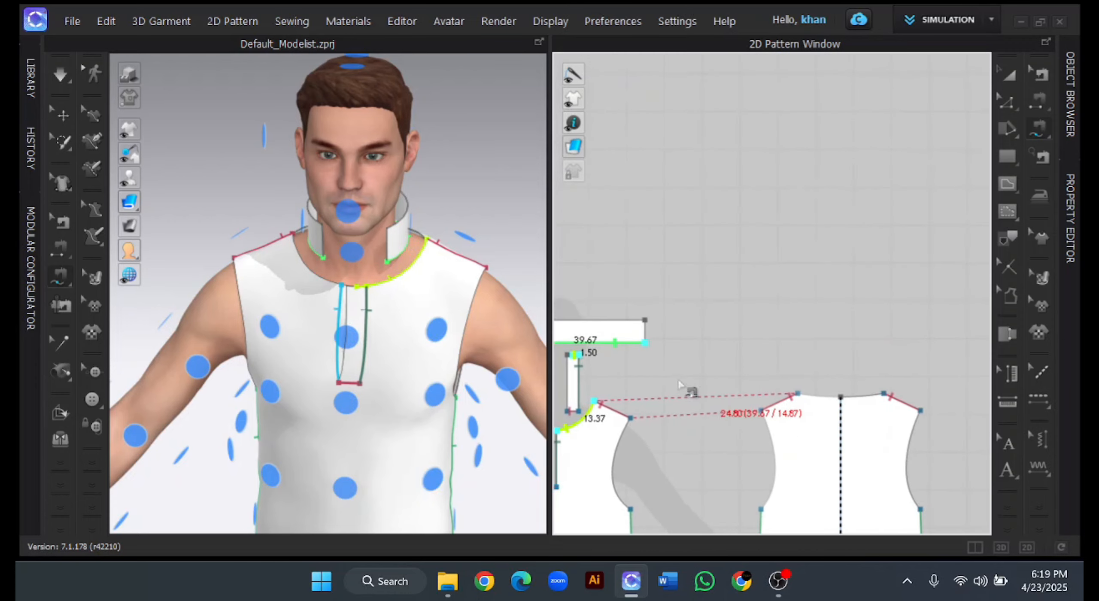
pyautogui.keyDown('shift'); pyautogui.click(800, 395); pyautogui.keyUp('shift')
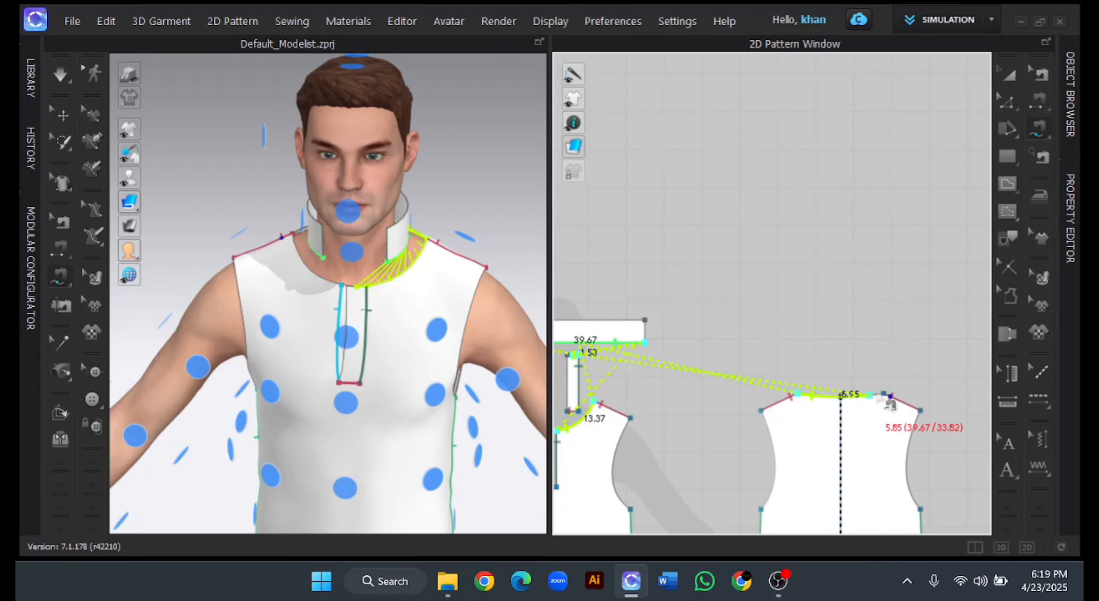
pyautogui.keyDown('shift'); pyautogui.click(887, 394); pyautogui.keyUp('shift')
pyautogui.press('space')
# - Distribute an internal line between the collar's top and bottom edges, running lengthwise through its middle
pyautogui.moveTo(644, 344); pyautogui.dragTo(857, 258, button='middle')
pyautogui.scroll(4, 773, 301)
pyautogui.click(1007, 103)
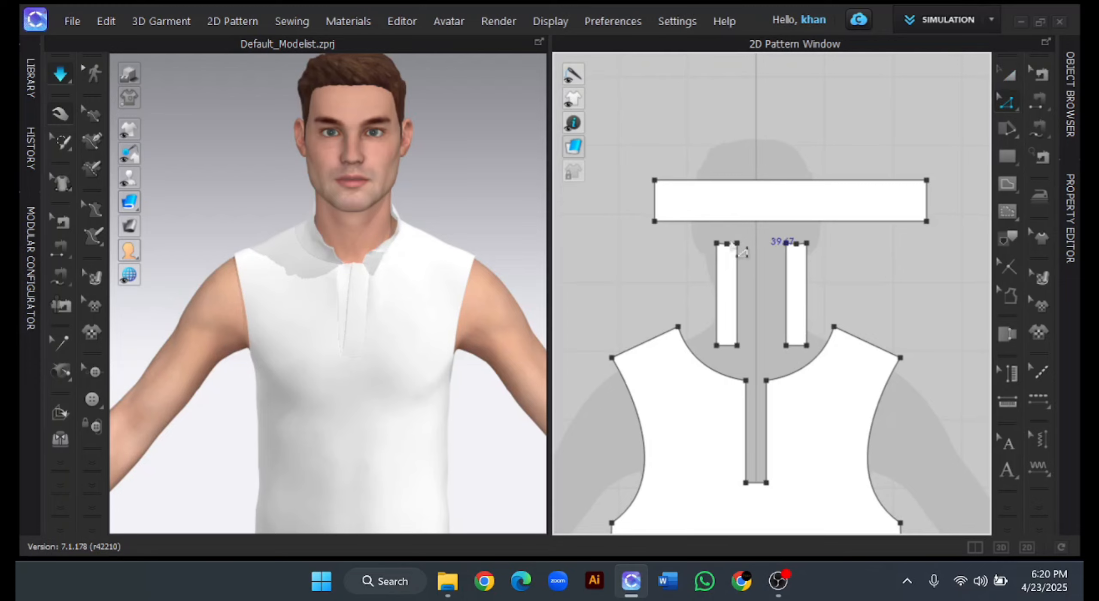
pyautogui.click(770, 224)
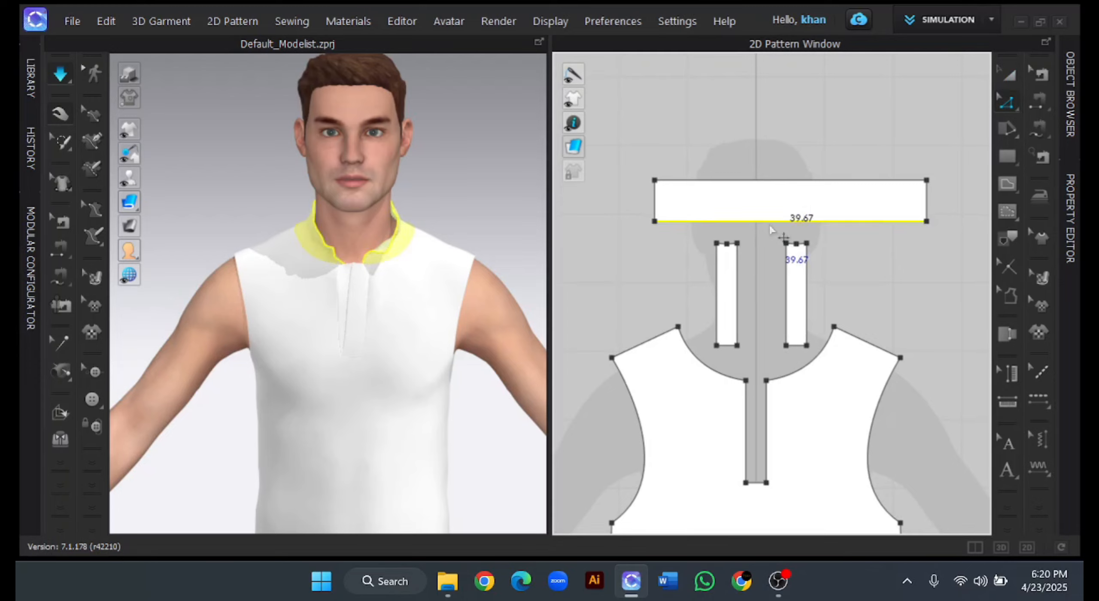
pyautogui.keyDown('shift'); pyautogui.click(764, 181); pyautogui.keyUp('shift')
pyautogui.rightClick(764, 181)
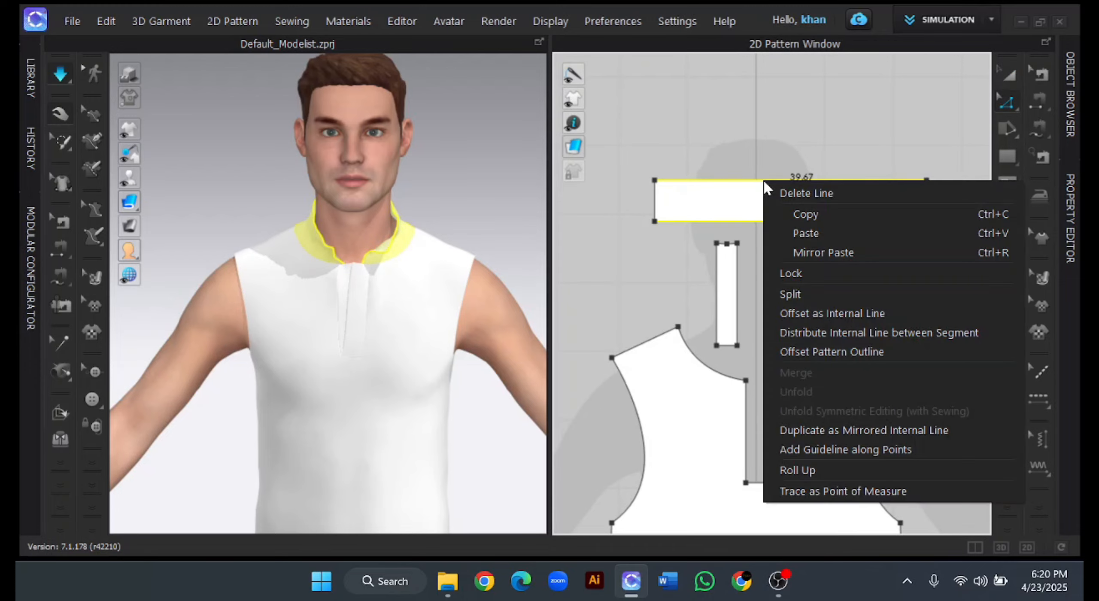
pyautogui.click(804, 330)
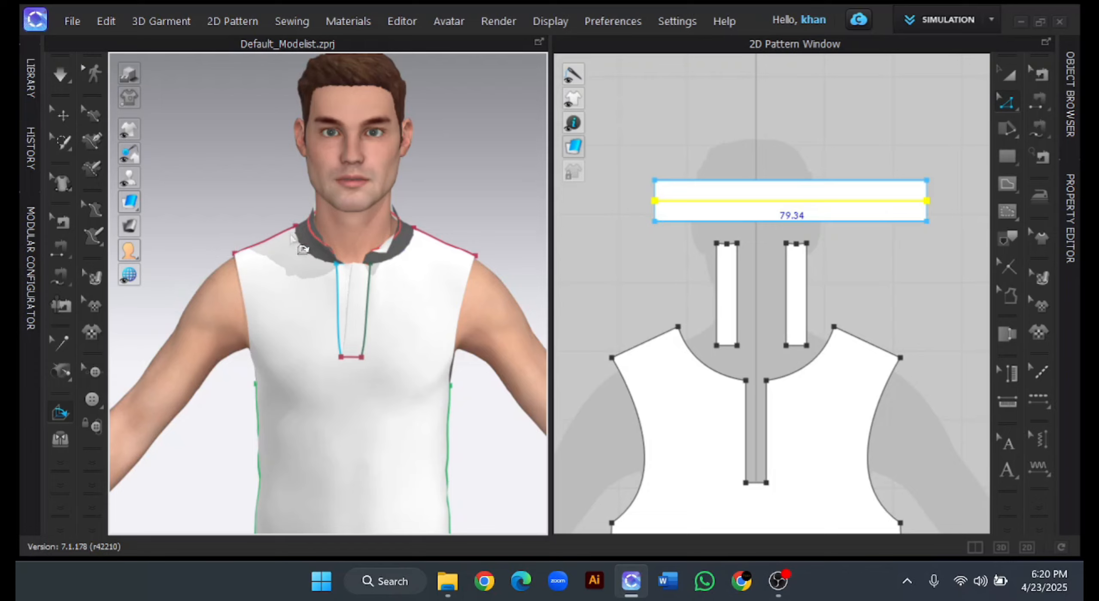
# - Fold the collar's upper half outward along its internal line to a fold angle of 21, and simulate the garment
pyautogui.moveTo(241, 205); pyautogui.dragTo(292, 211, button='right')
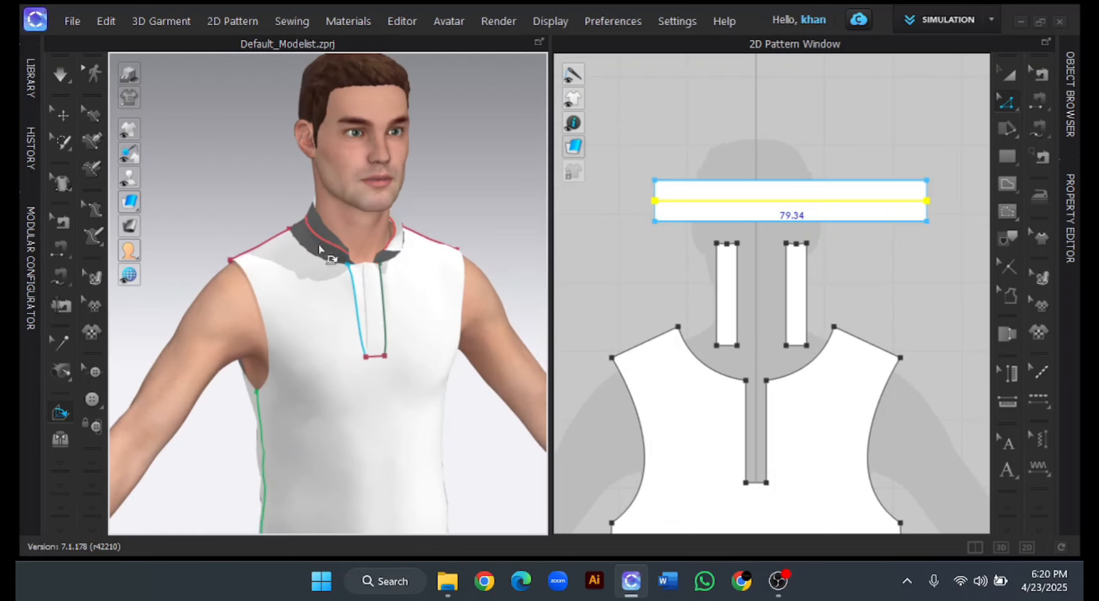
pyautogui.click(374, 237)
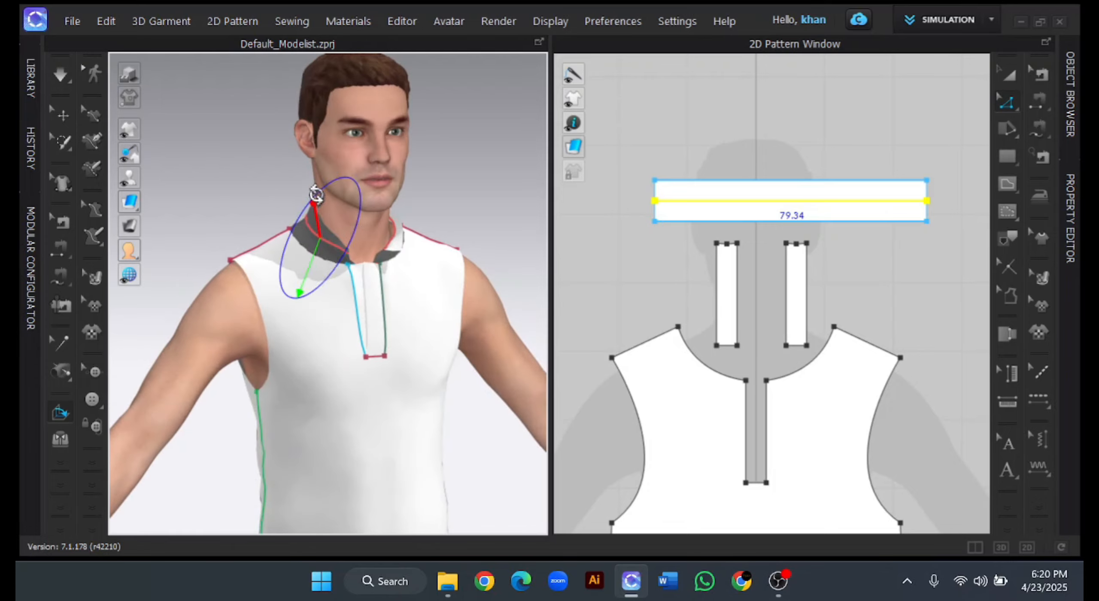
pyautogui.moveTo(316, 194); pyautogui.dragTo(281, 285)
pyautogui.click(1071, 219)
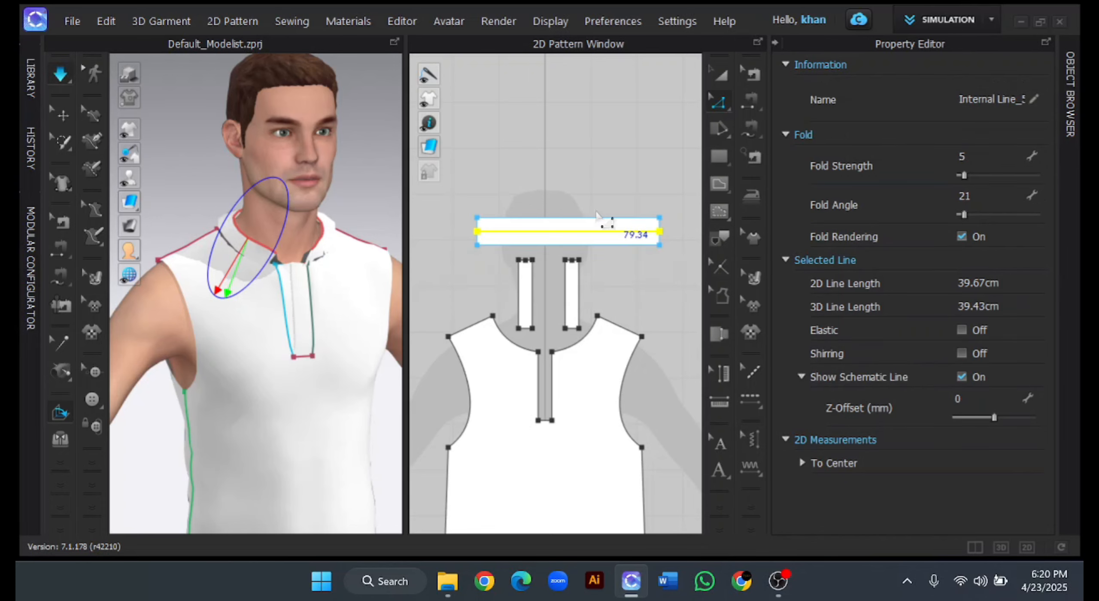
pyautogui.press('space')
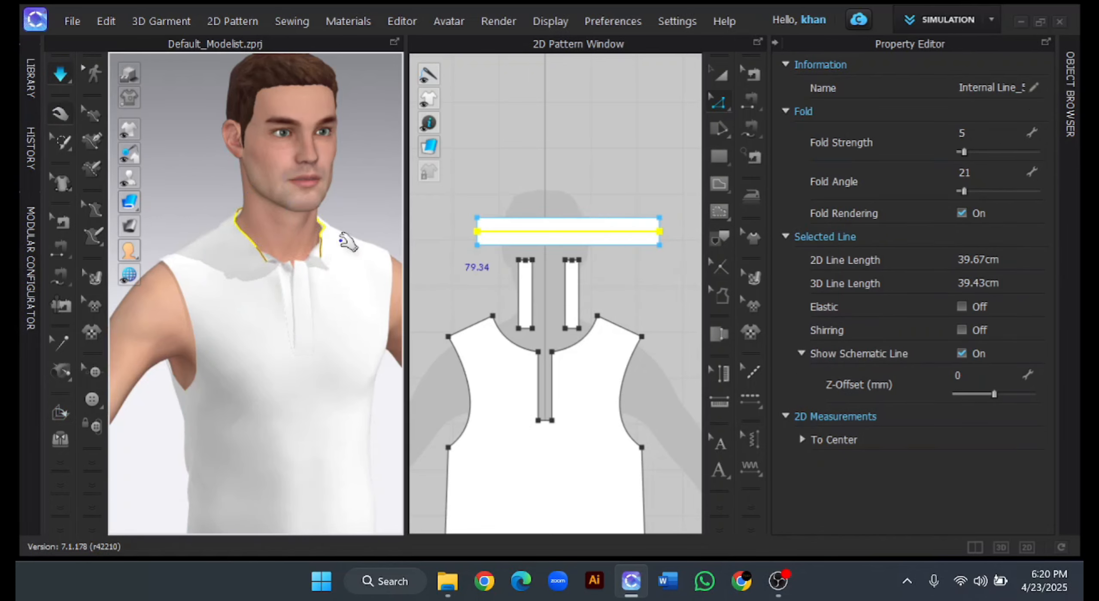
pyautogui.click(776, 42)
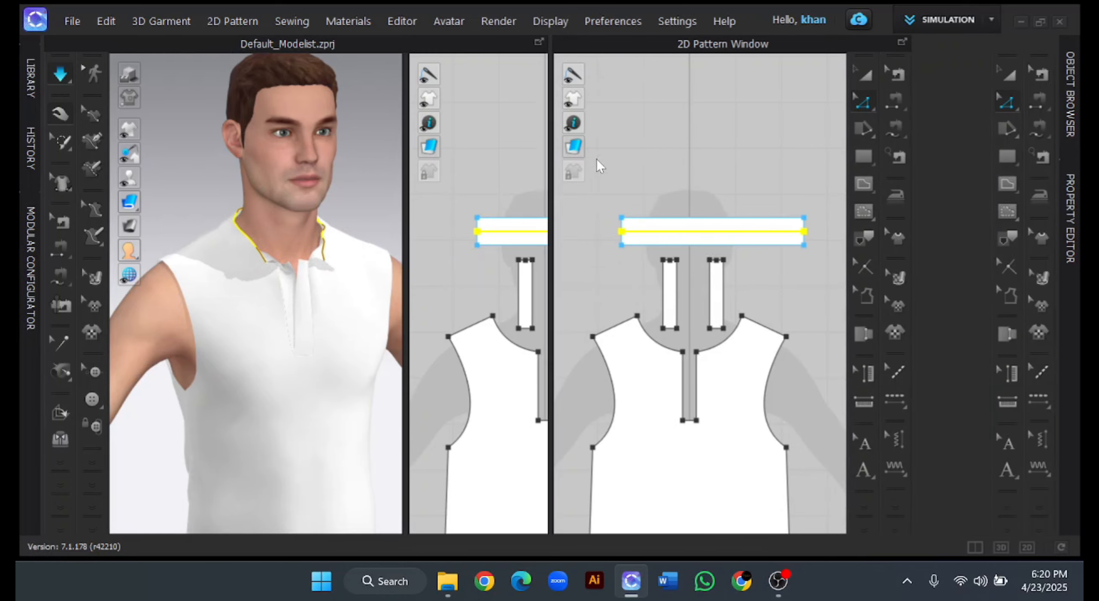
# - Place three evenly spaced buttons along each of the two placket strips
pyautogui.moveTo(476, 268); pyautogui.dragTo(427, 263, button='right')
pyautogui.scroll(3, 399, 279)
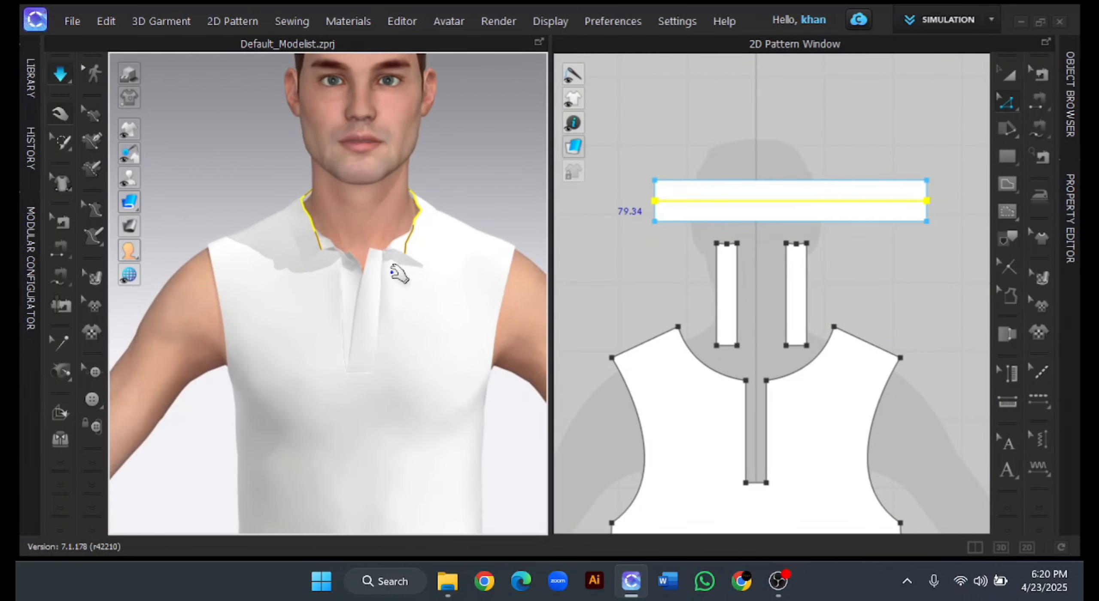
pyautogui.scroll(3, 339, 148)
pyautogui.scroll(6, 658, 248)
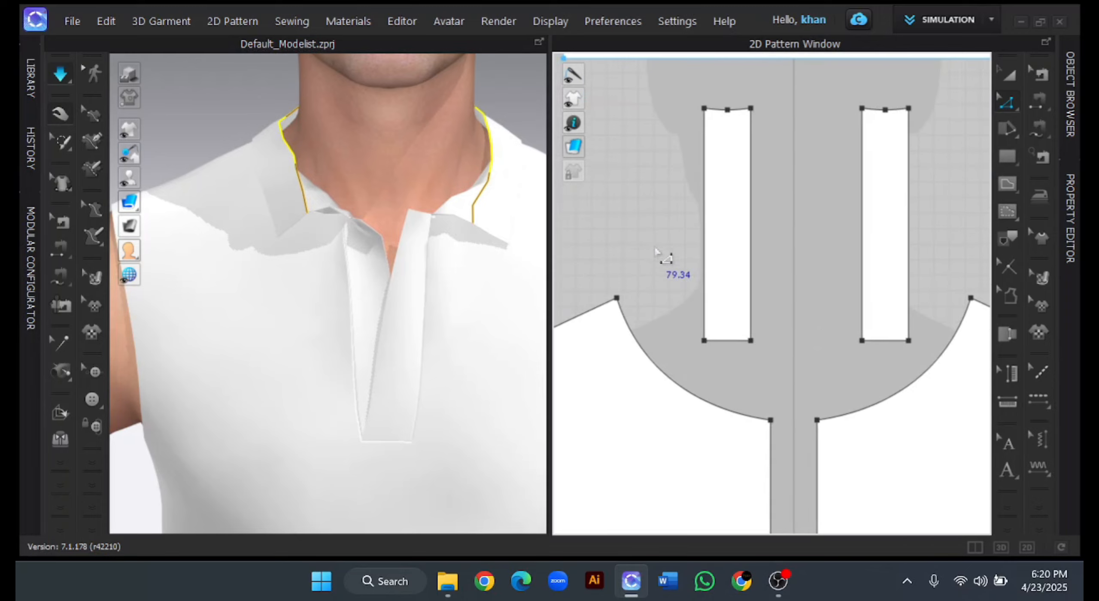
pyautogui.moveTo(672, 268); pyautogui.dragTo(626, 288, button='middle')
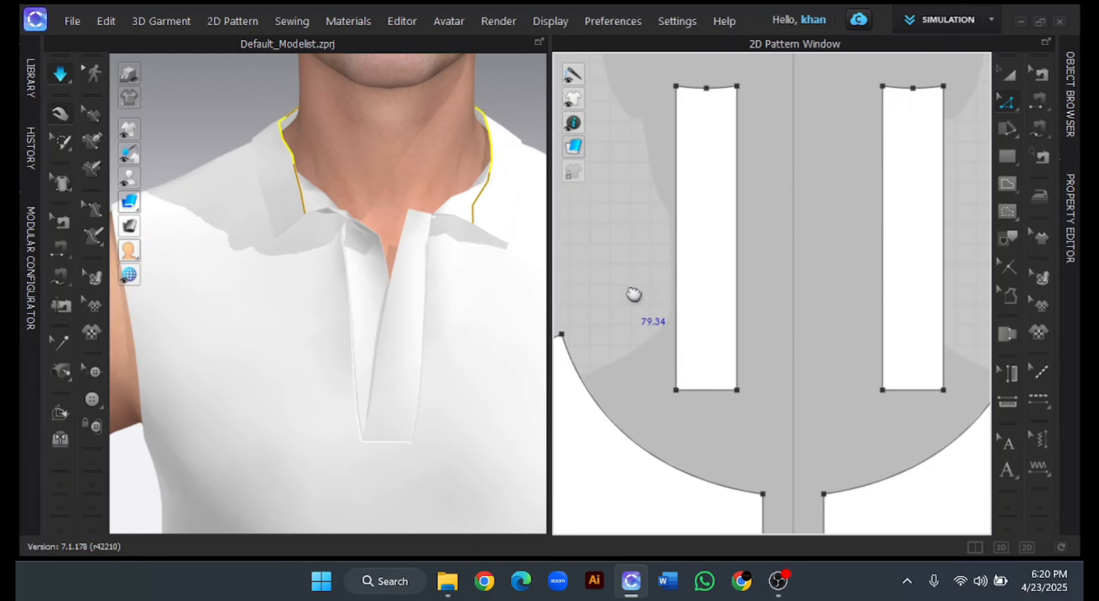
pyautogui.click(92, 400)
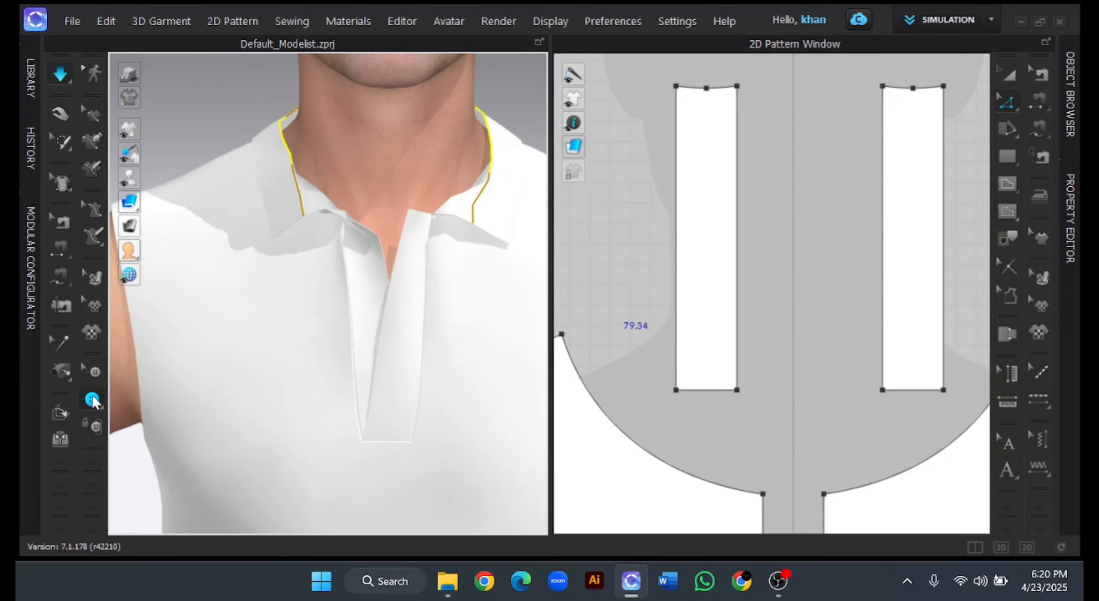
# - Convert the three buttons on the right placket strip to buttonholes
pyautogui.click(913, 143)
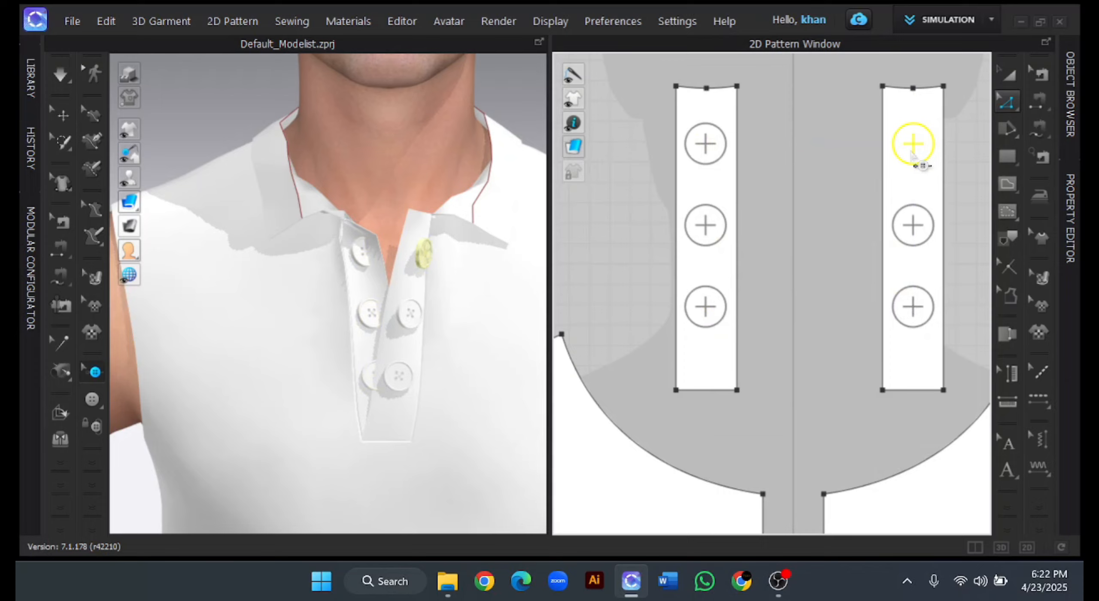
pyautogui.keyDown('shift'); pyautogui.click(919, 237); pyautogui.keyUp('shift')
pyautogui.keyDown('shift'); pyautogui.click(924, 305); pyautogui.keyUp('shift')
pyautogui.rightClick(926, 307)
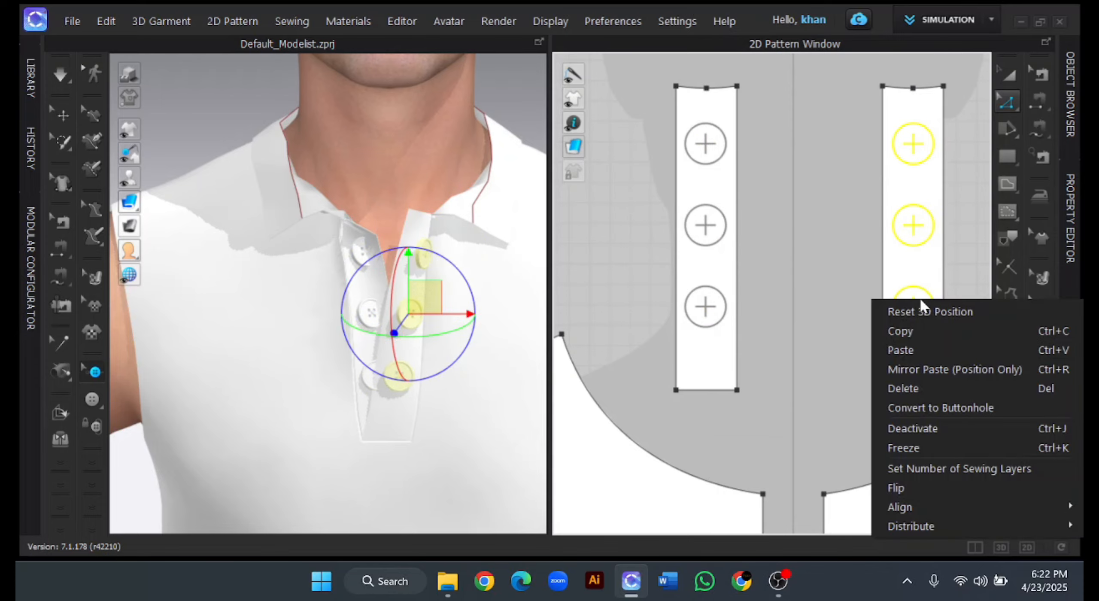
pyautogui.click(938, 408)
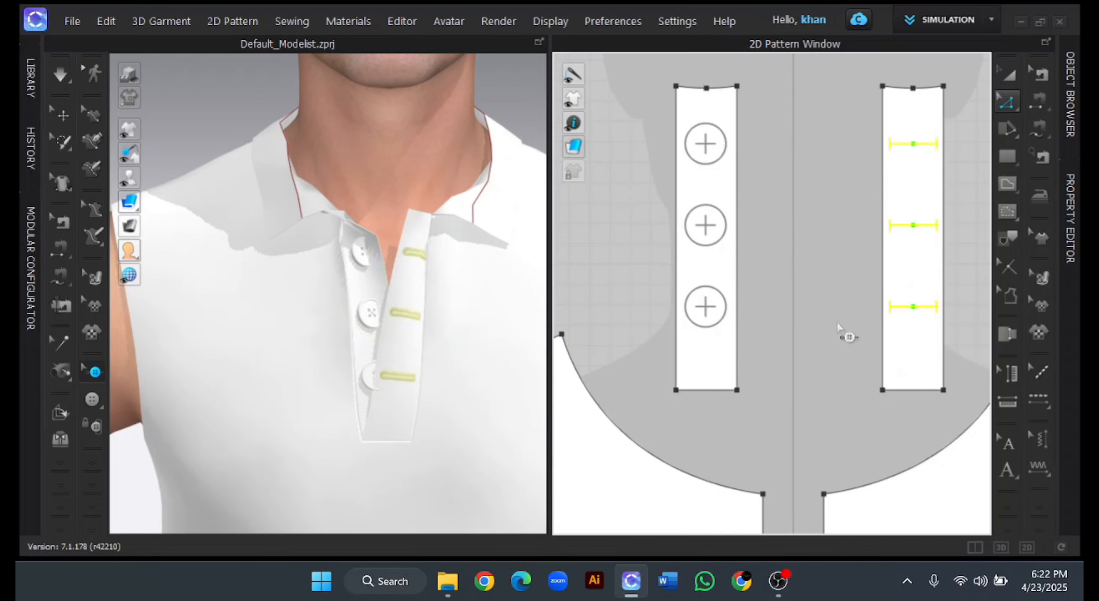
# - Fasten the three buttons on the left placket strip into their matching buttonholes and run the simulation
pyautogui.moveTo(860, 302); pyautogui.dragTo(759, 312, button='middle')
pyautogui.click(92, 427)
pyautogui.click(605, 316)
pyautogui.click(812, 316)
pyautogui.click(605, 234)
pyautogui.click(812, 235)
pyautogui.press('space')
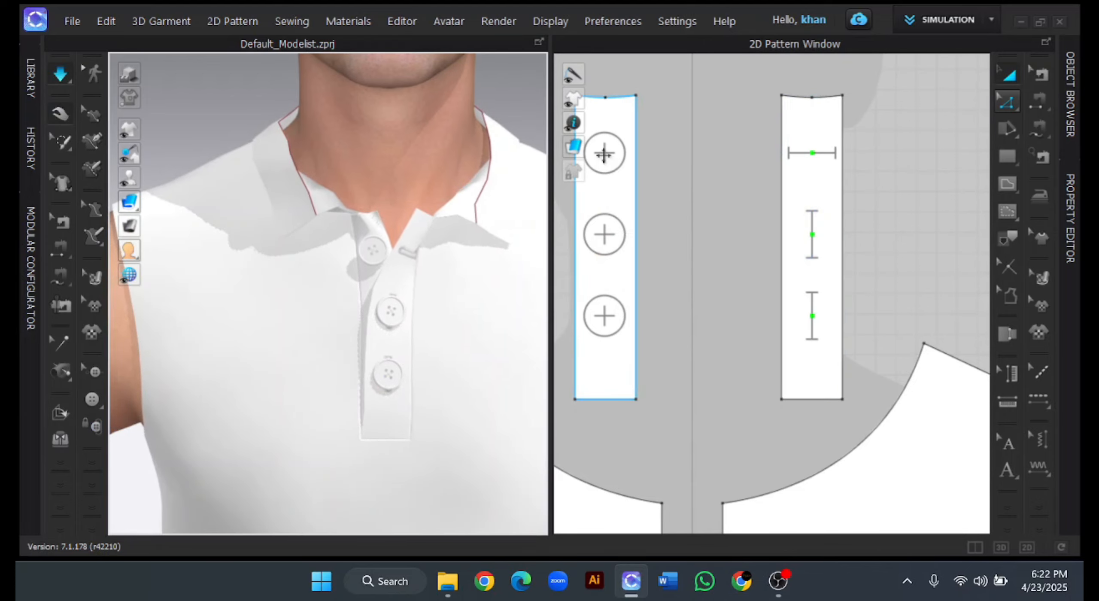
pyautogui.click(93, 426)
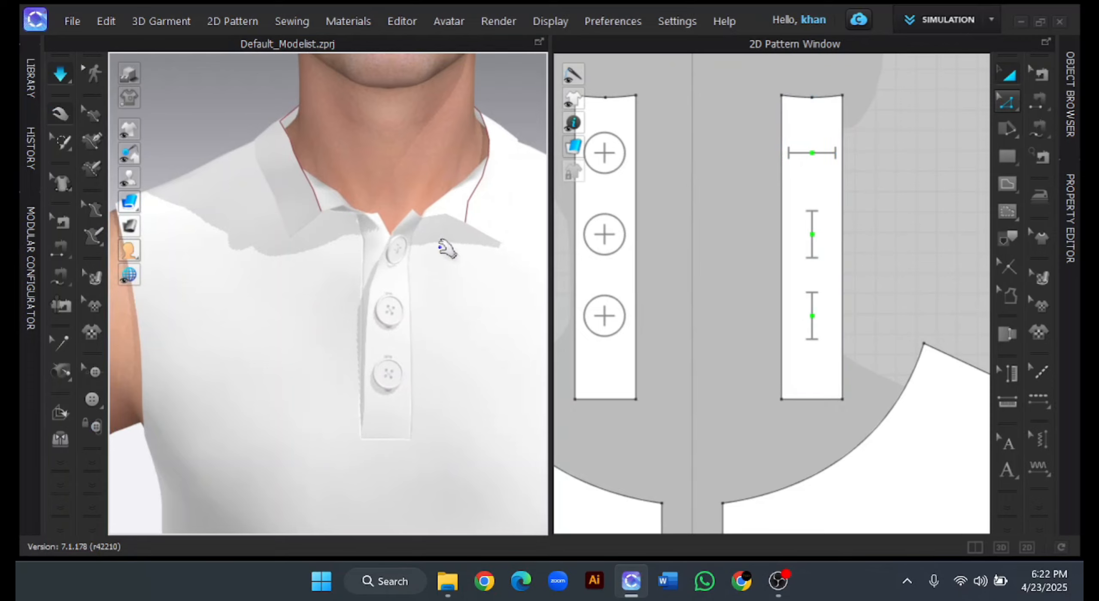
# - Pull the upper ends of both placket strips into place at the collar opening in the running simulation
pyautogui.scroll(2, 383, 232)
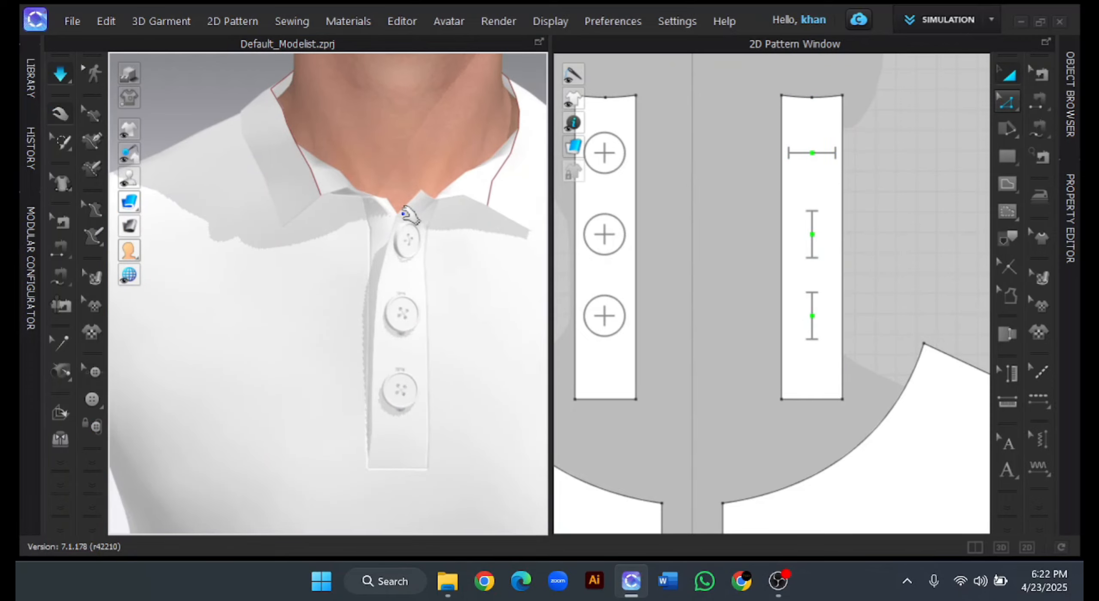
pyautogui.scroll(1, 410, 200)
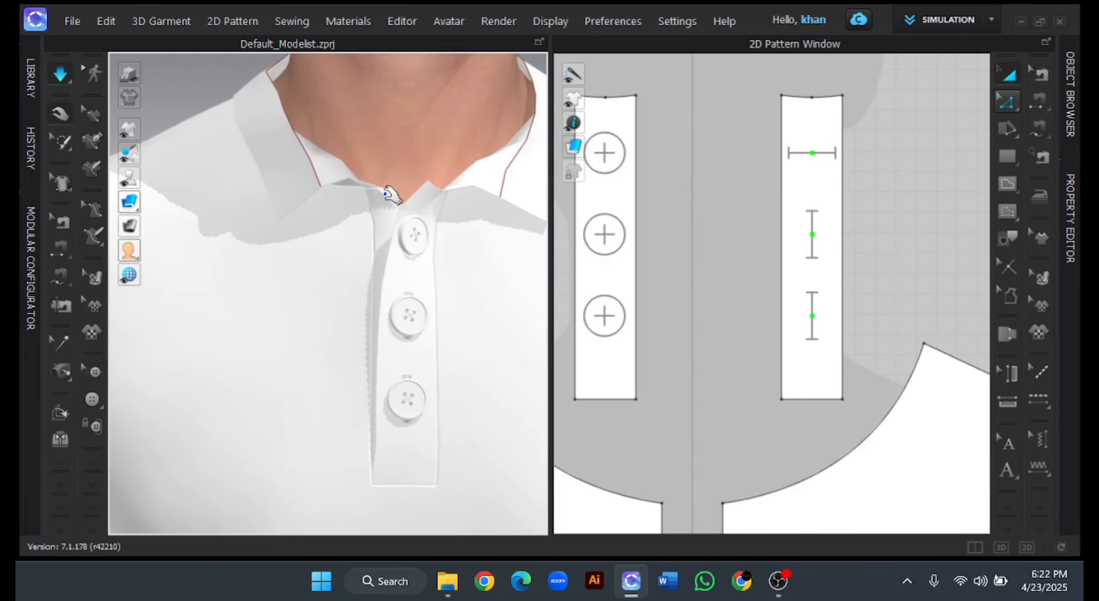
pyautogui.moveTo(393, 182); pyautogui.dragTo(427, 153)
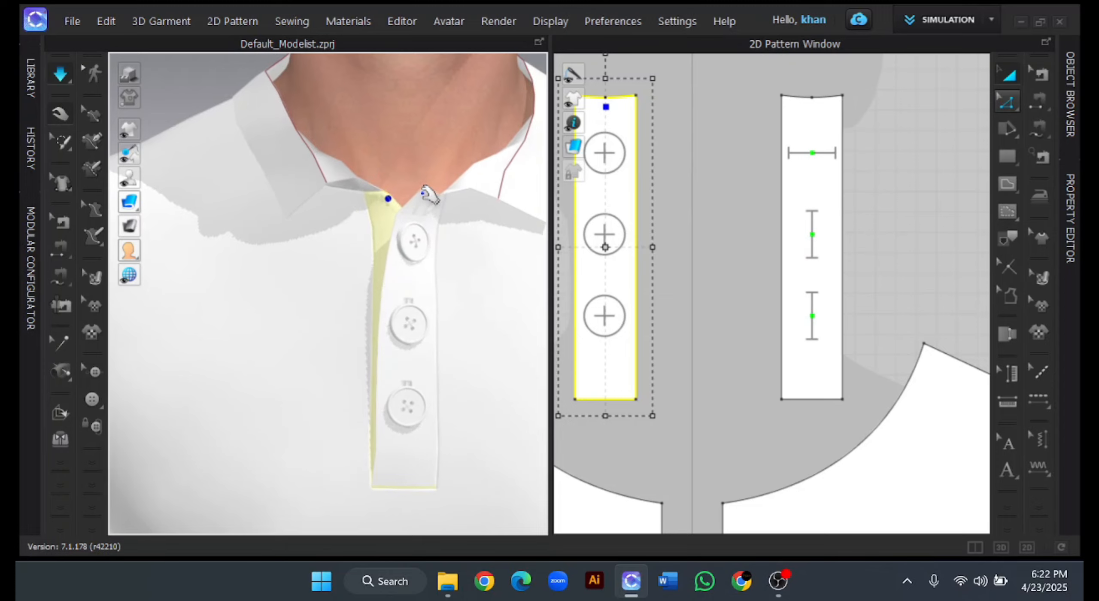
pyautogui.click(413, 194)
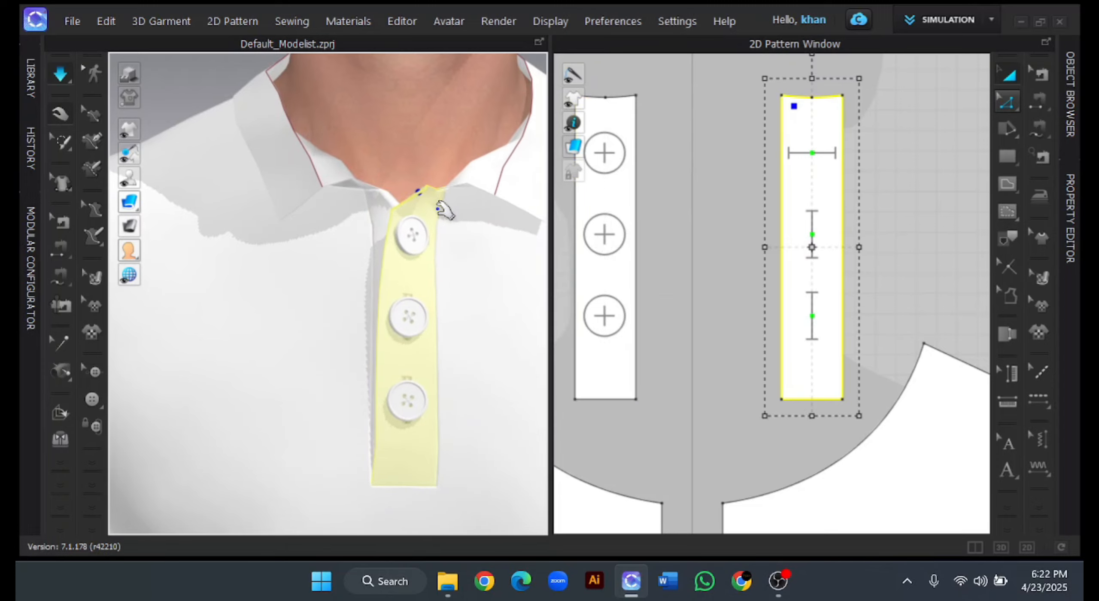
pyautogui.scroll(-1, 447, 221)
pyautogui.scroll(-5, 448, 221)
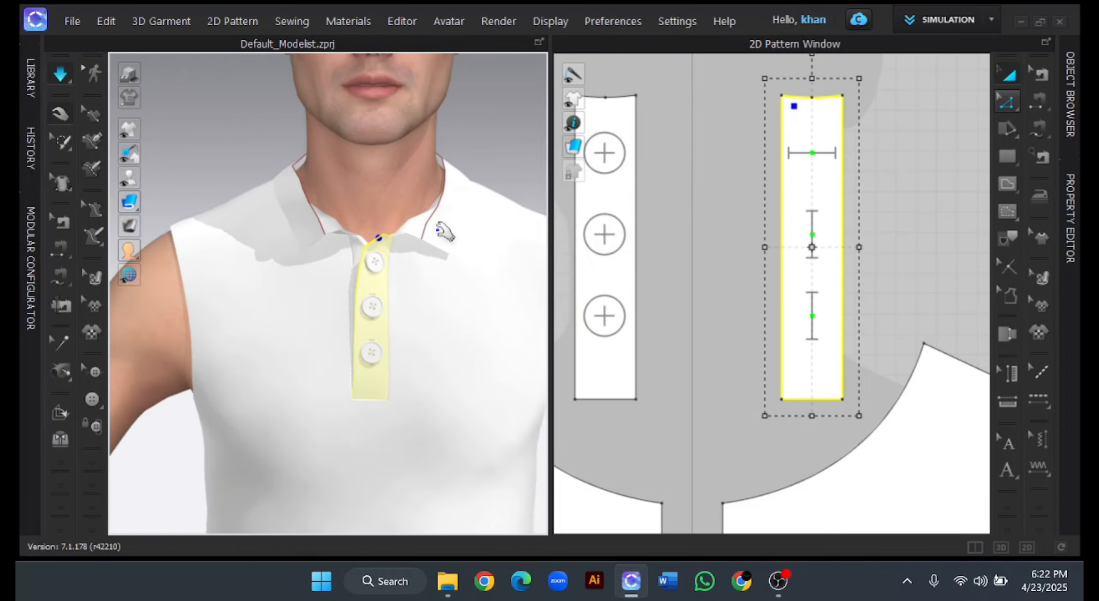
pyautogui.scroll(-3, 695, 240)
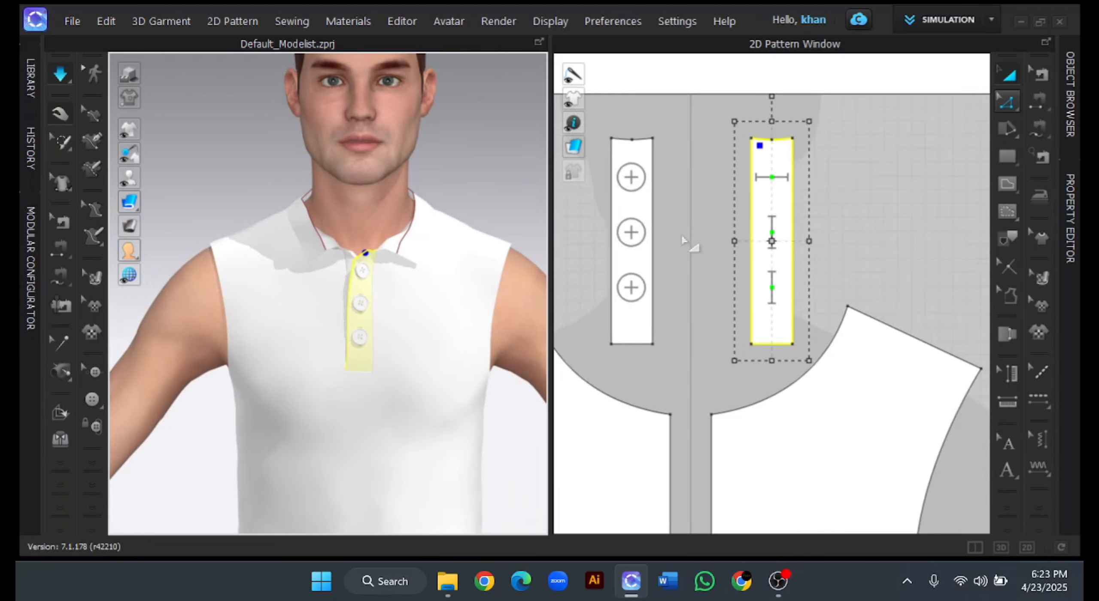
pyautogui.scroll(-2, 691, 243)
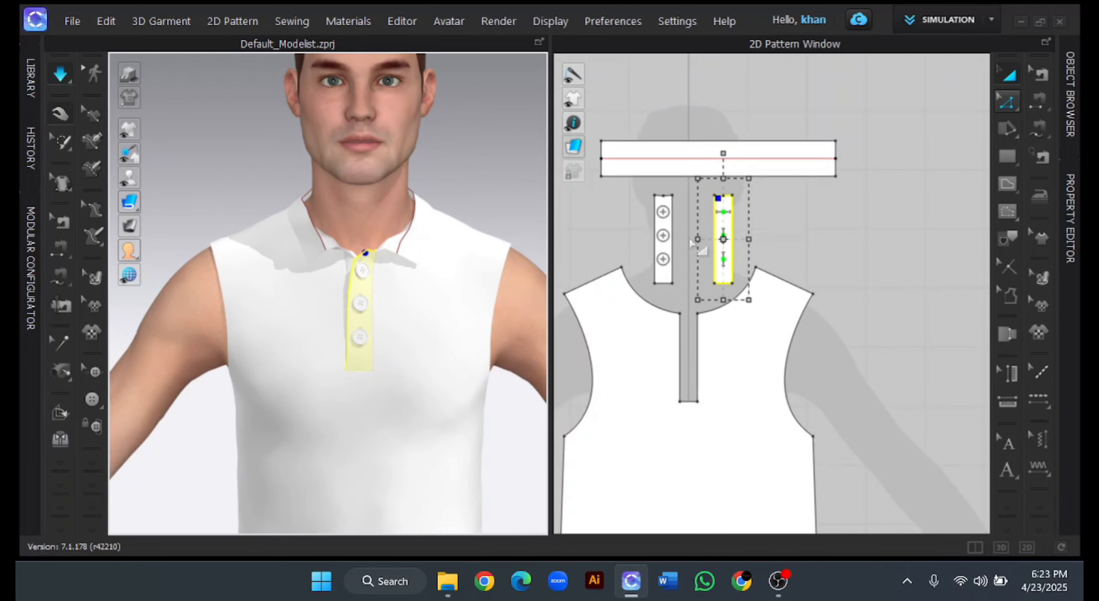
pyautogui.press('a')
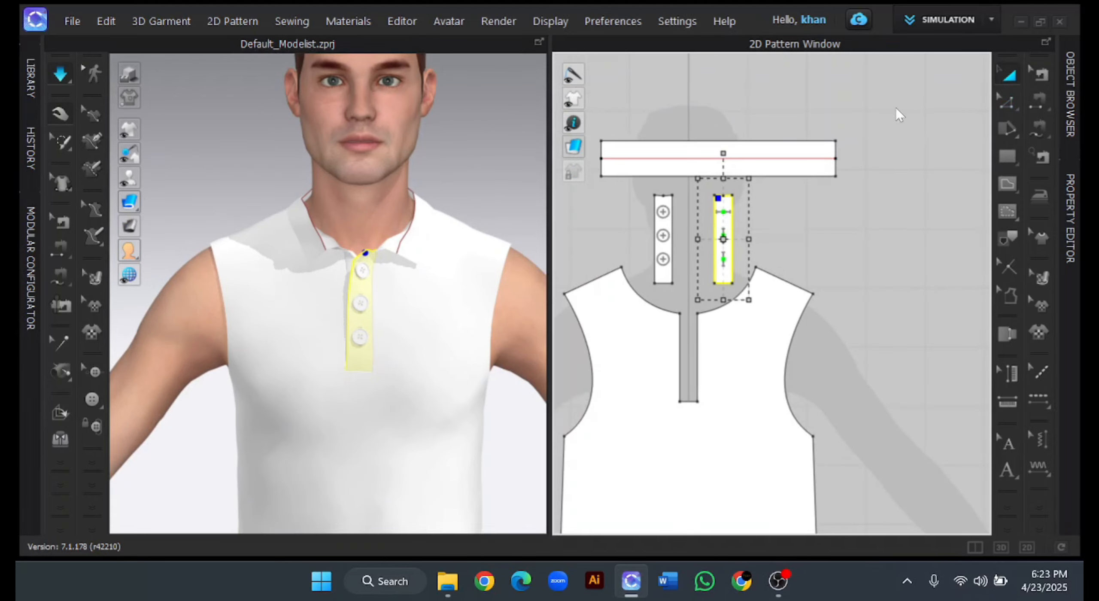
pyautogui.click(733, 126)
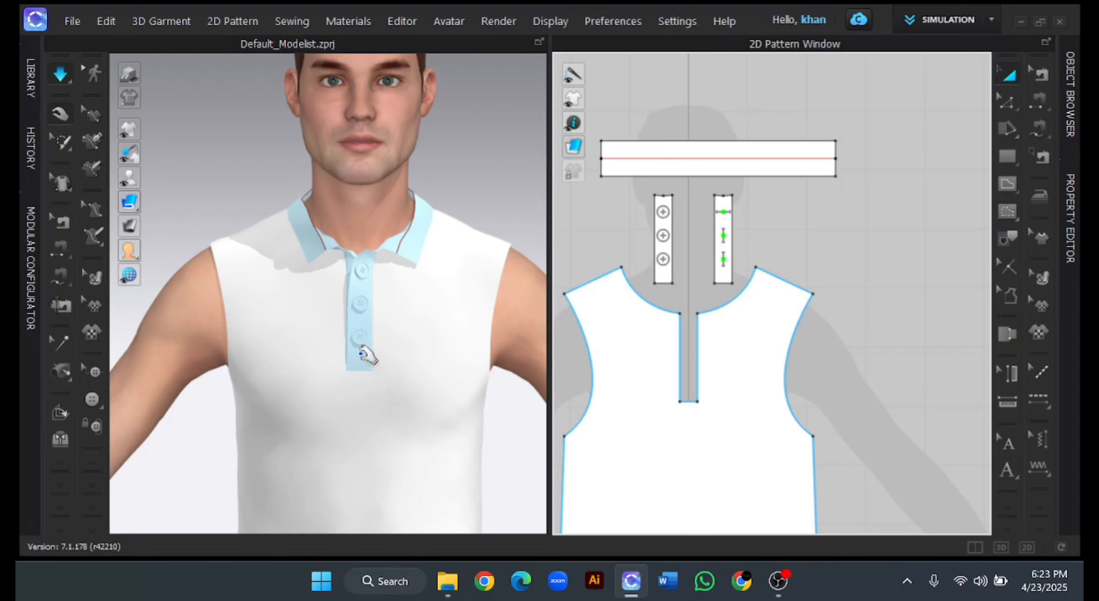
pyautogui.scroll(-5, 380, 351)
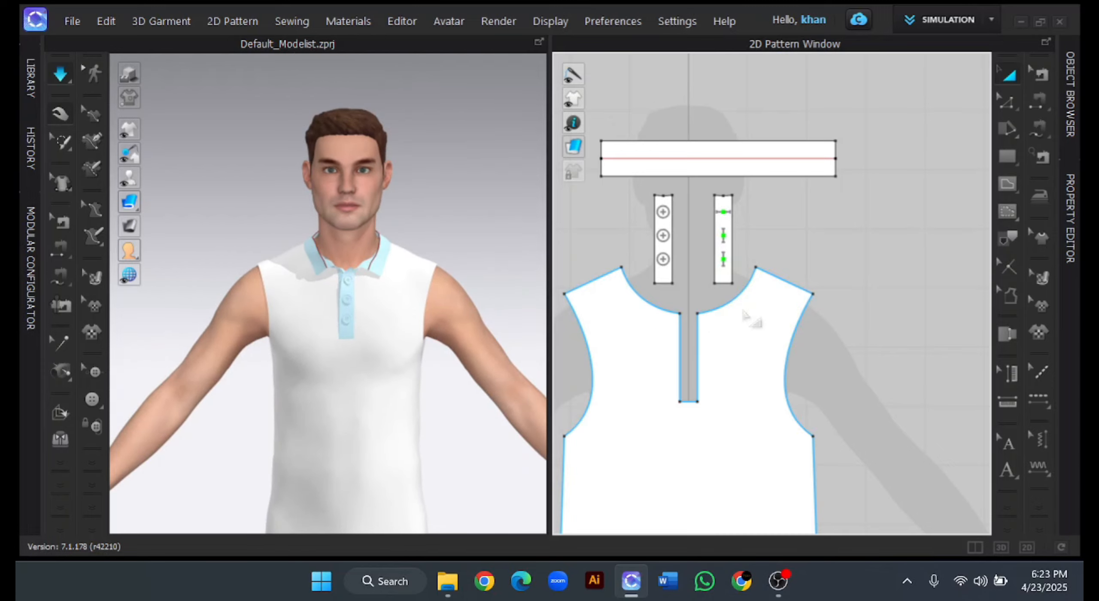
# - Measure the length of the front body pattern's left armhole curve
pyautogui.scroll(-2, 741, 310)
pyautogui.scroll(-2, 716, 308)
pyautogui.click(652, 317)
pyautogui.press('z')
pyautogui.scroll(6, 657, 327)
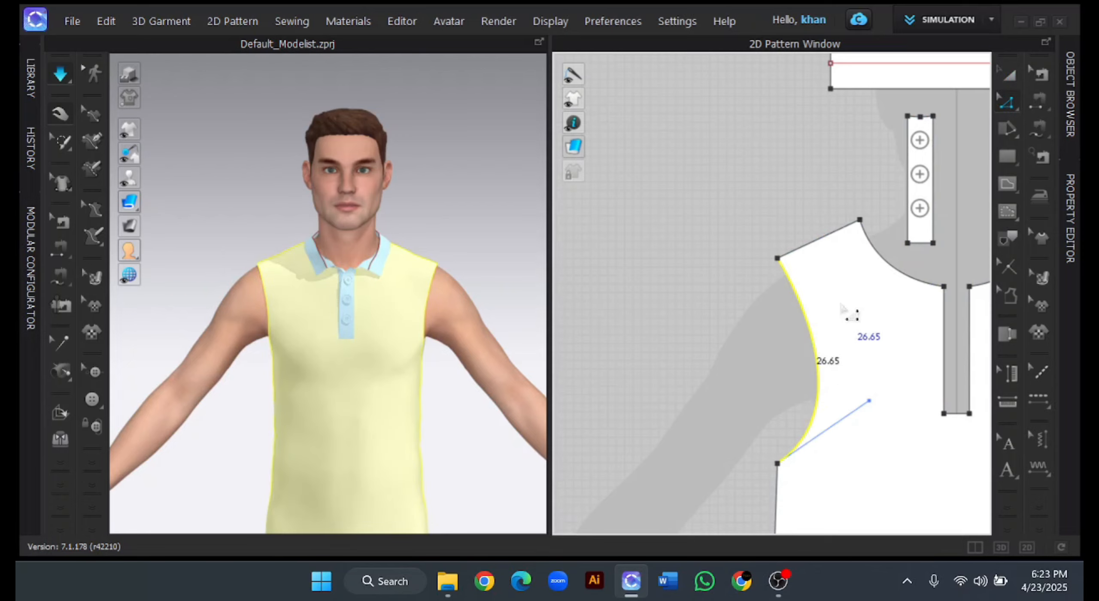
# - Create a rectangle 26.65 cm wide and 20 cm high beside the front body pattern as the sleeve base
pyautogui.click(1007, 157)
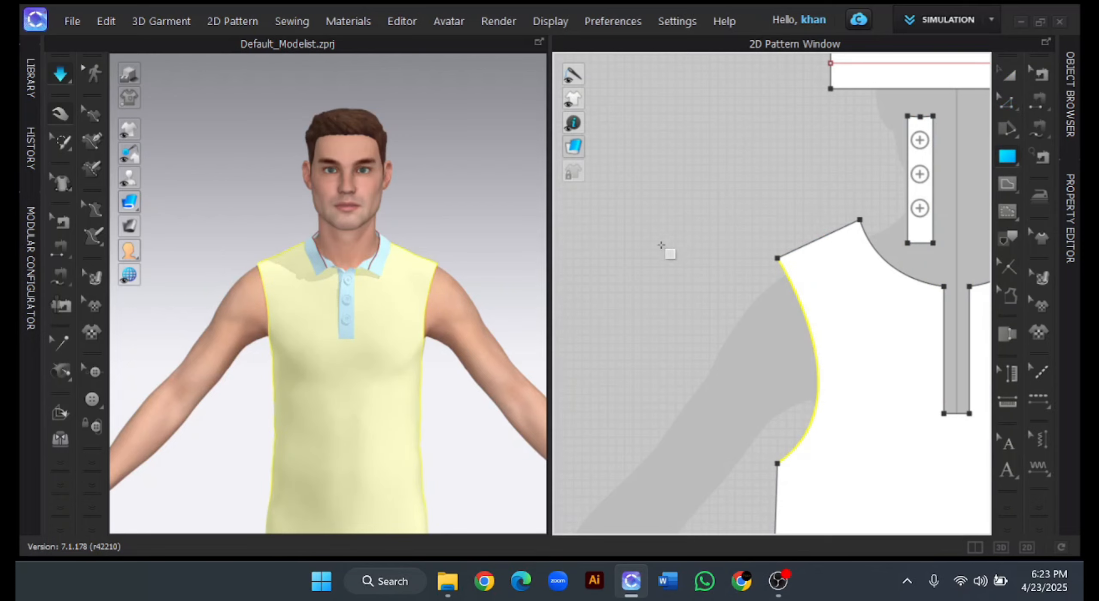
pyautogui.click(606, 275)
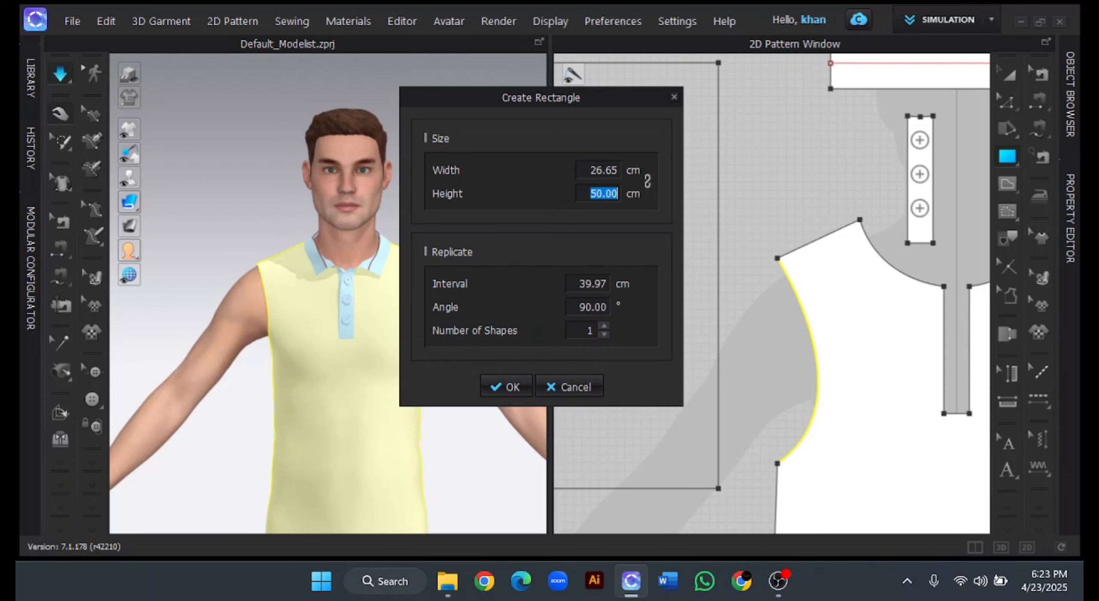
pyautogui.write('20')
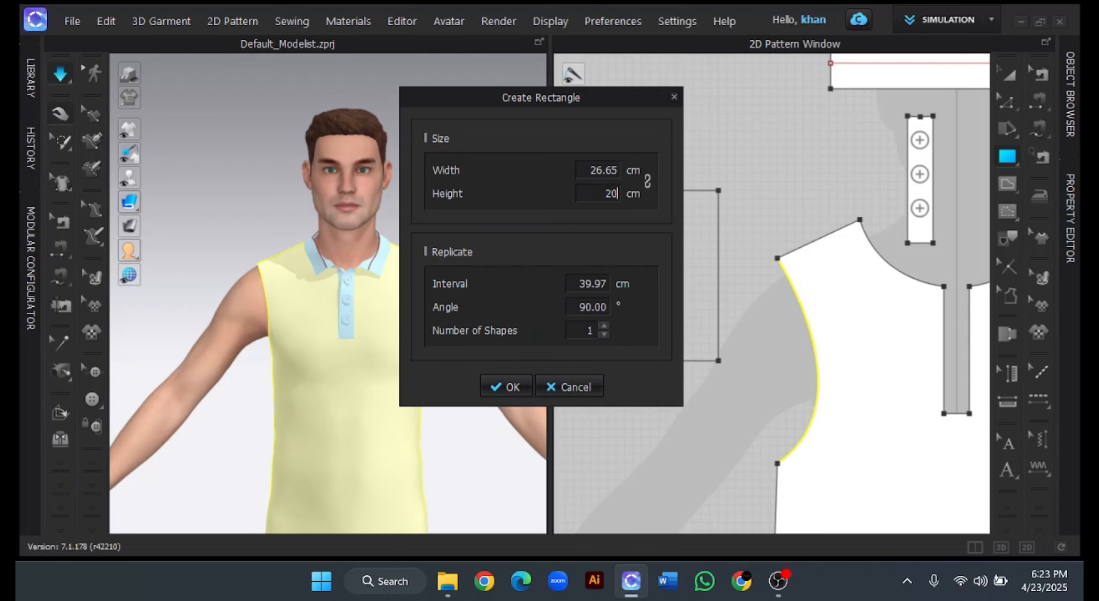
pyautogui.click(500, 387)
# - Offset an internal line from the rectangle's top edge and reshape the rectangle into a half sleeve with a curved cap and slanted underarm edge
pyautogui.scroll(-2, 665, 377)
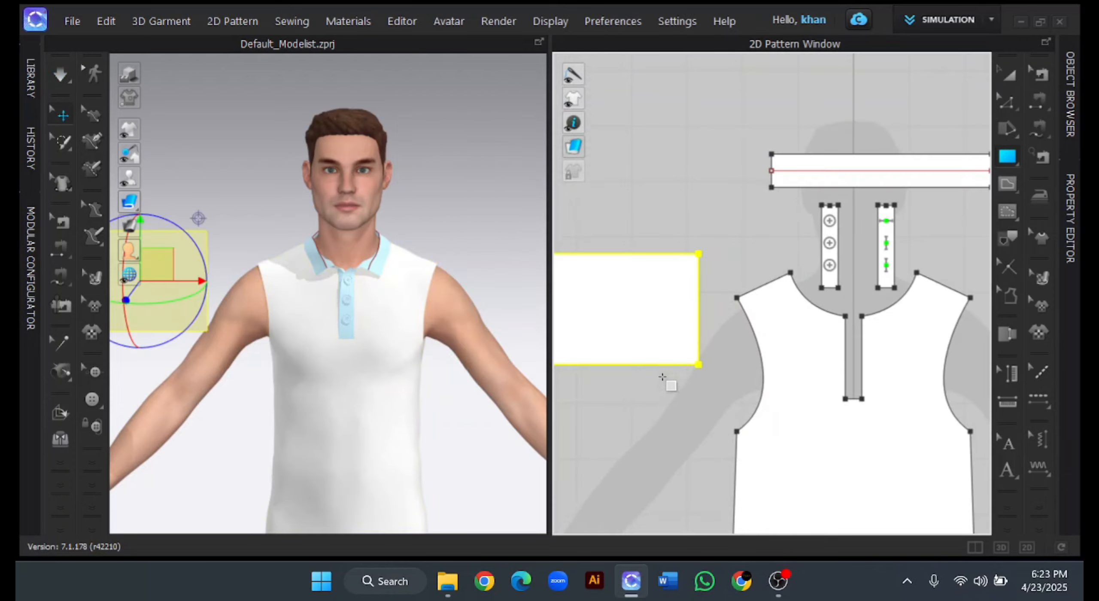
pyautogui.moveTo(667, 380); pyautogui.dragTo(714, 388, button='right')
pyautogui.click(1007, 102)
pyautogui.rightClick(704, 257)
pyautogui.click(751, 431)
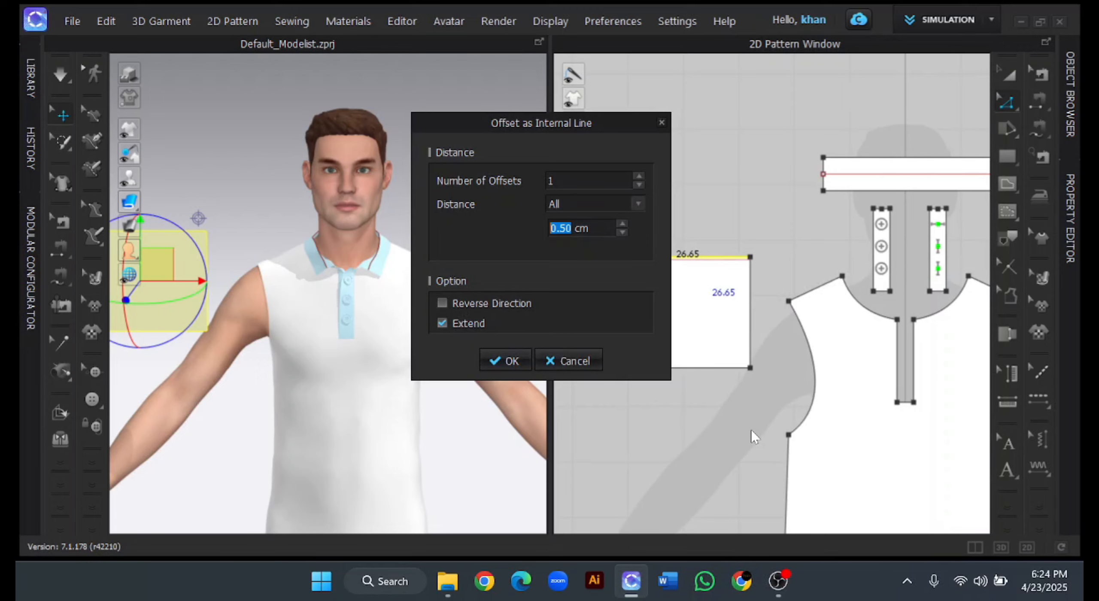
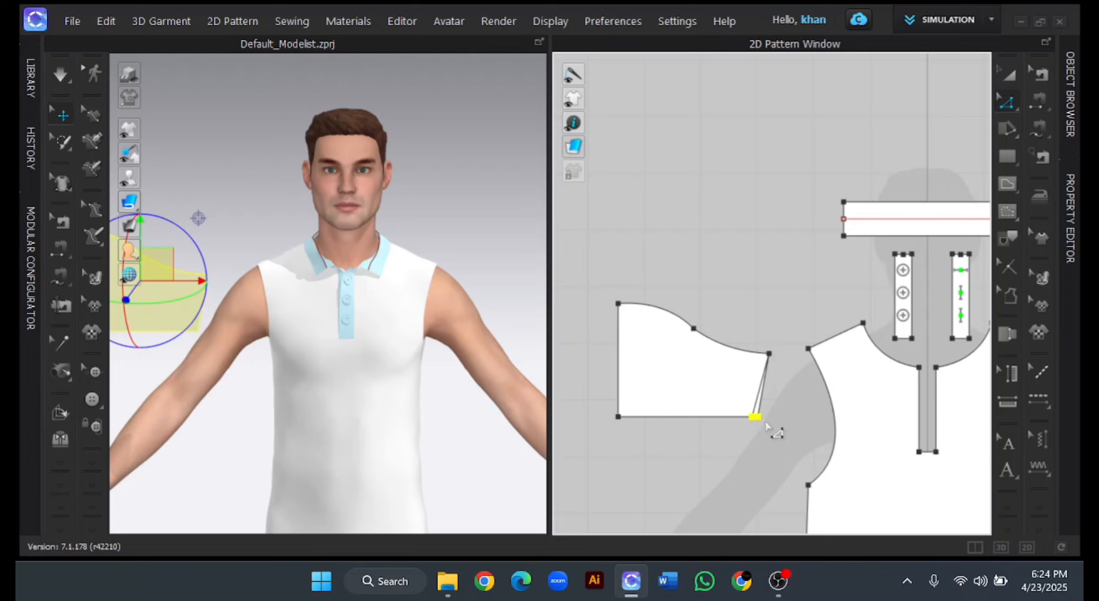
pyautogui.click(751, 469)
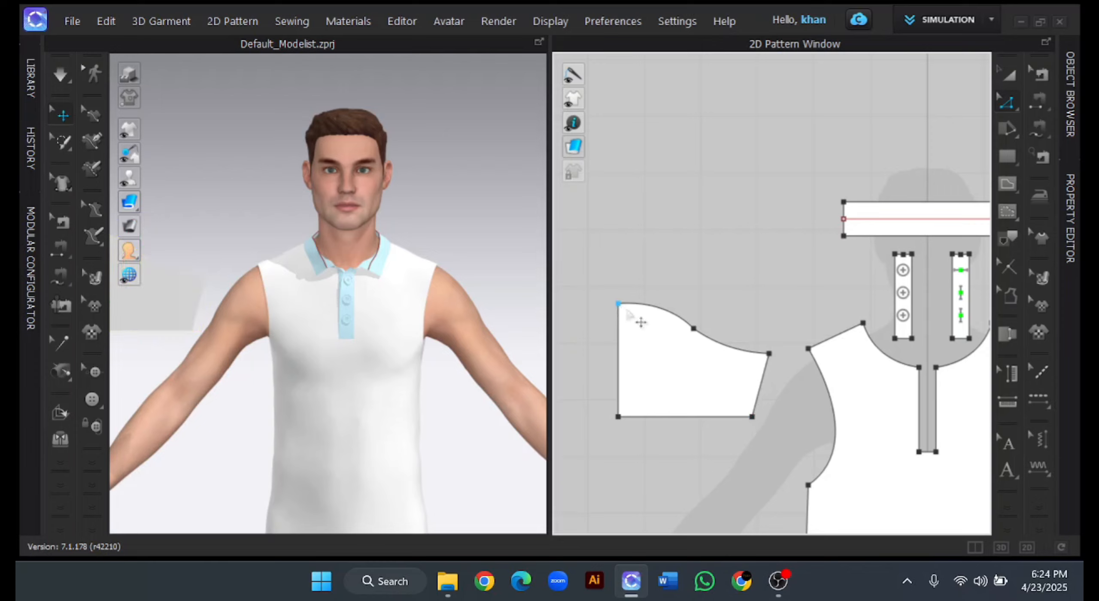
# - Move the half sleeve's slanted underarm edge inward and measure the combined length of its two cap curves
pyautogui.click(668, 318)
pyautogui.press('Escape')
pyautogui.click(764, 387)
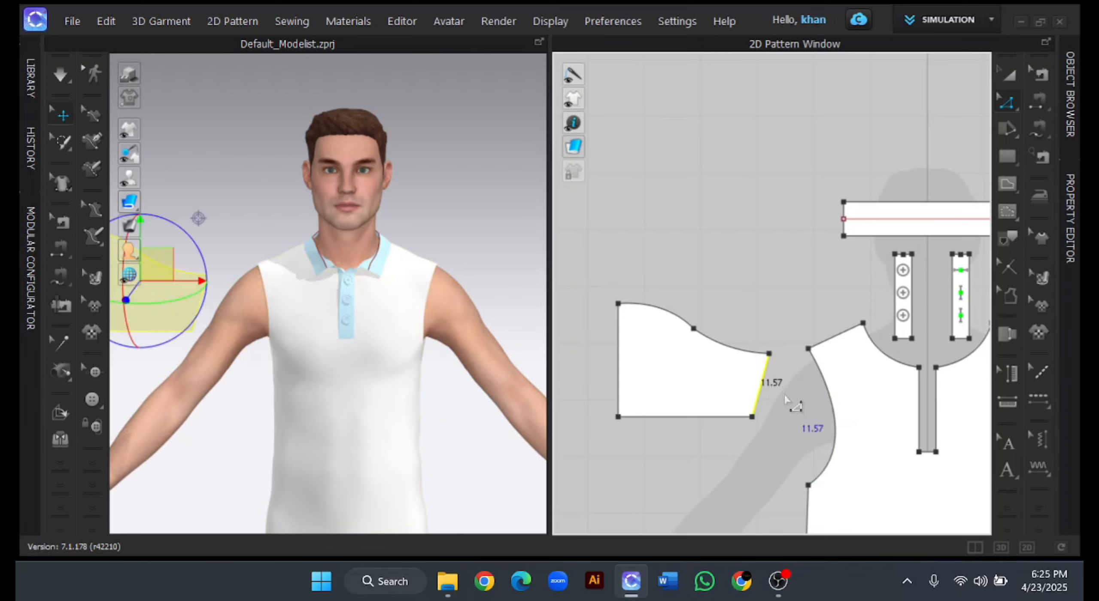
pyautogui.press('Left')
pyautogui.press('Left')
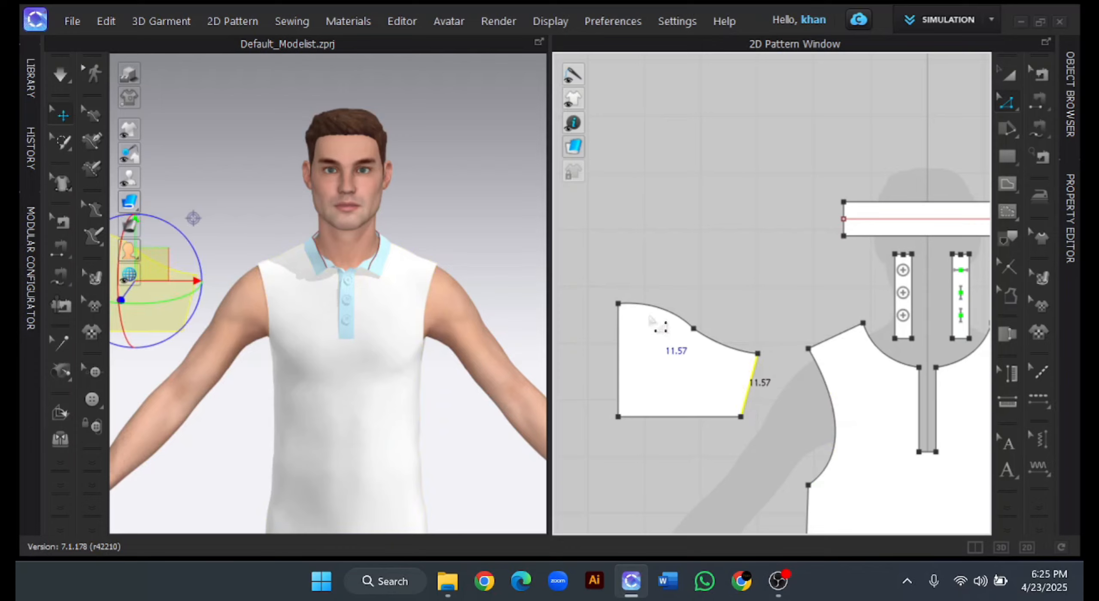
pyautogui.click(663, 316)
pyautogui.keyDown('shift'); pyautogui.click(732, 348); pyautogui.keyUp('shift')
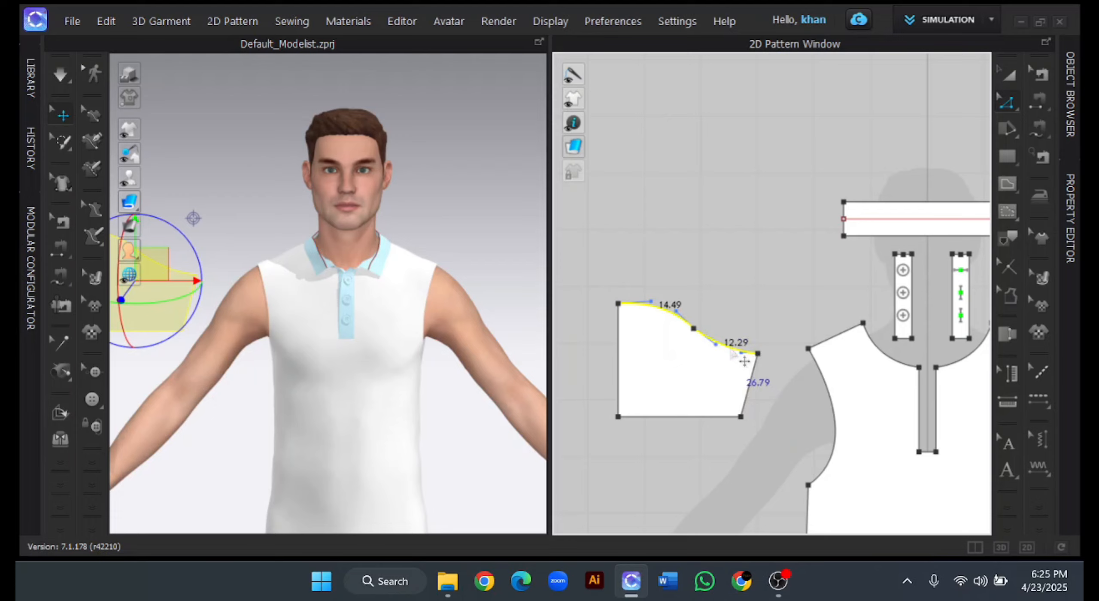
pyautogui.click(648, 433)
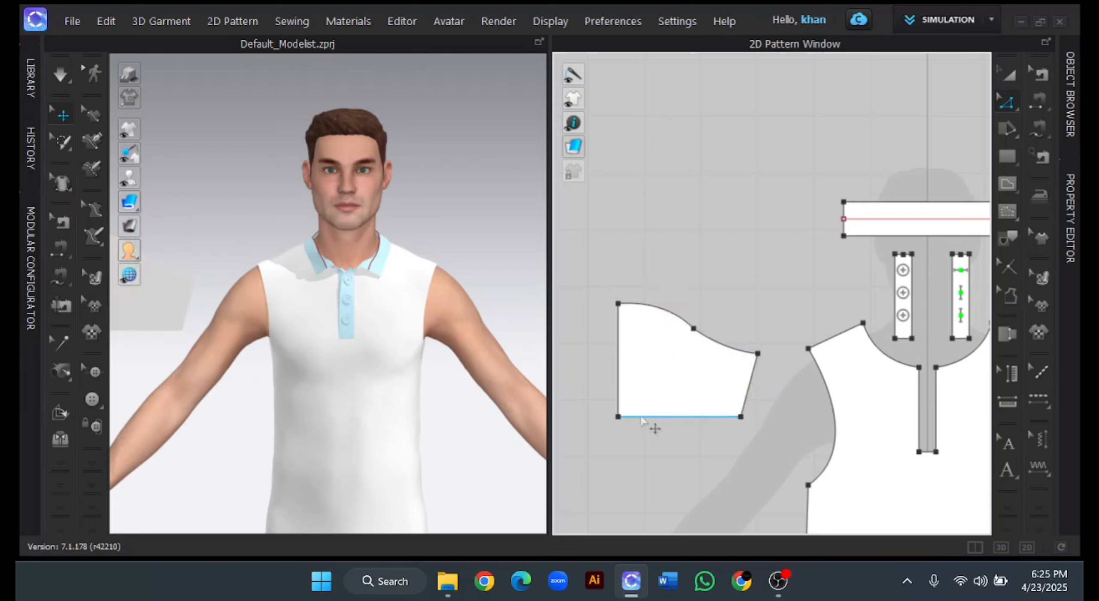
# - Unfold the half sleeve along its straight vertical edge into a full sleeve pattern
pyautogui.scroll(-2, 616, 412)
pyautogui.moveTo(604, 378); pyautogui.dragTo(625, 361, button='middle')
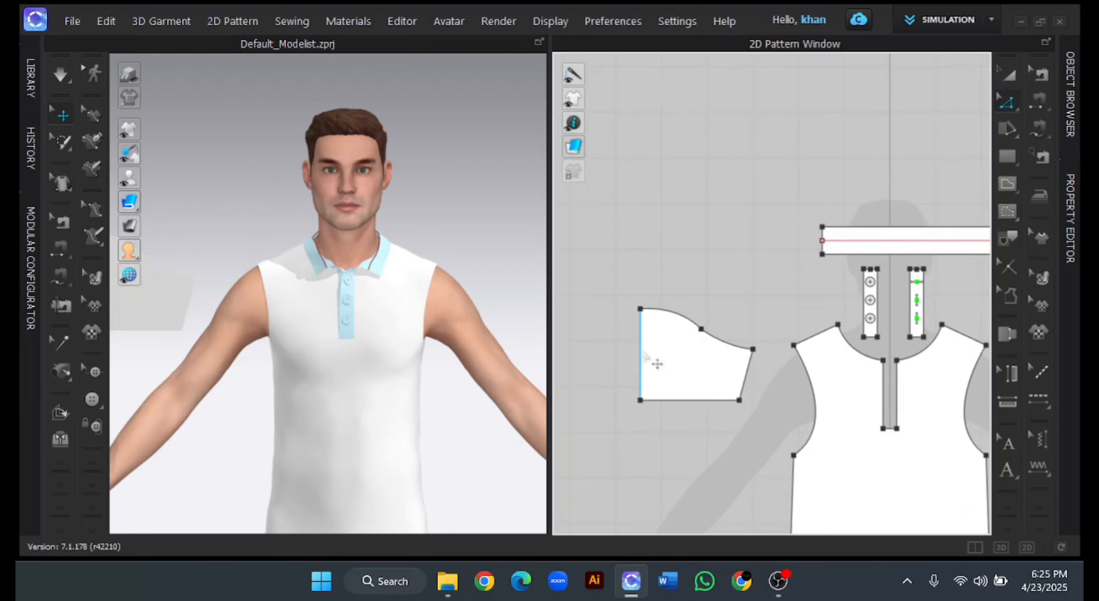
pyautogui.click(642, 353)
pyautogui.rightClick(644, 357)
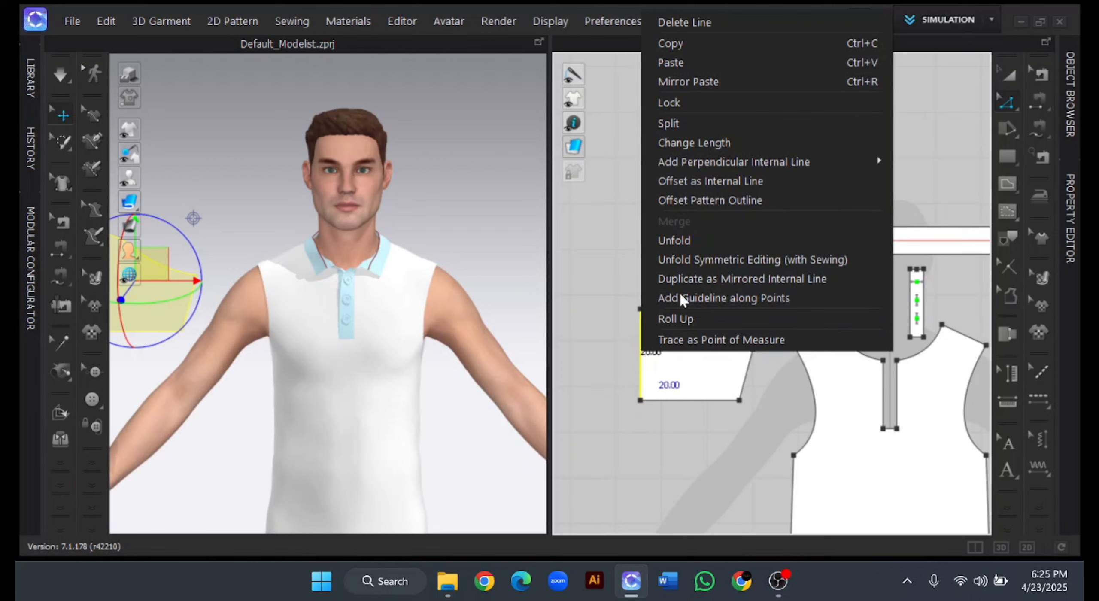
pyautogui.click(701, 243)
pyautogui.scroll(-3, 790, 295)
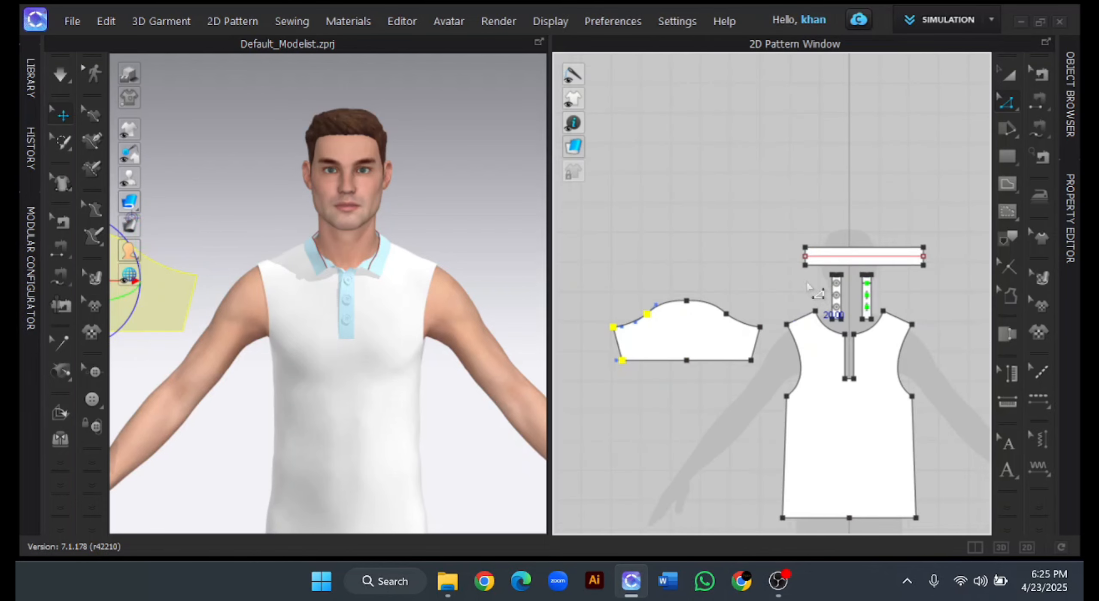
# - Measure the back body pattern's armhole and the combined cap curves on the sleeve's back half
pyautogui.moveTo(827, 289); pyautogui.dragTo(670, 306, button='middle')
pyautogui.click(906, 376)
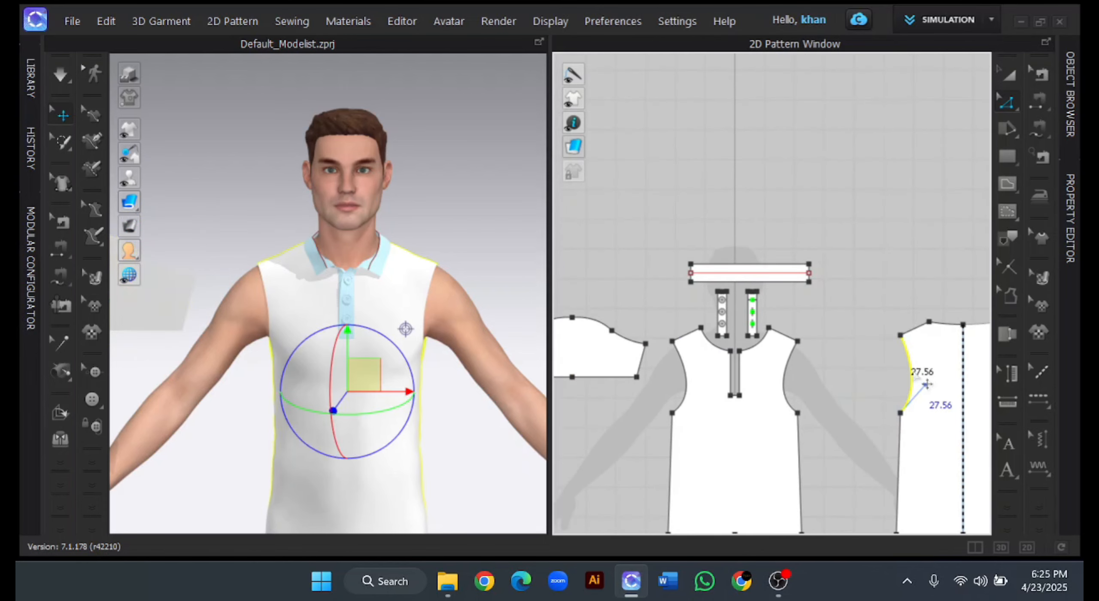
pyautogui.scroll(2, 640, 297)
pyautogui.moveTo(653, 299); pyautogui.dragTo(832, 262, button='middle')
pyautogui.scroll(2, 831, 262)
pyautogui.click(662, 303)
pyautogui.keyDown('shift'); pyautogui.click(588, 339); pyautogui.keyUp('shift')
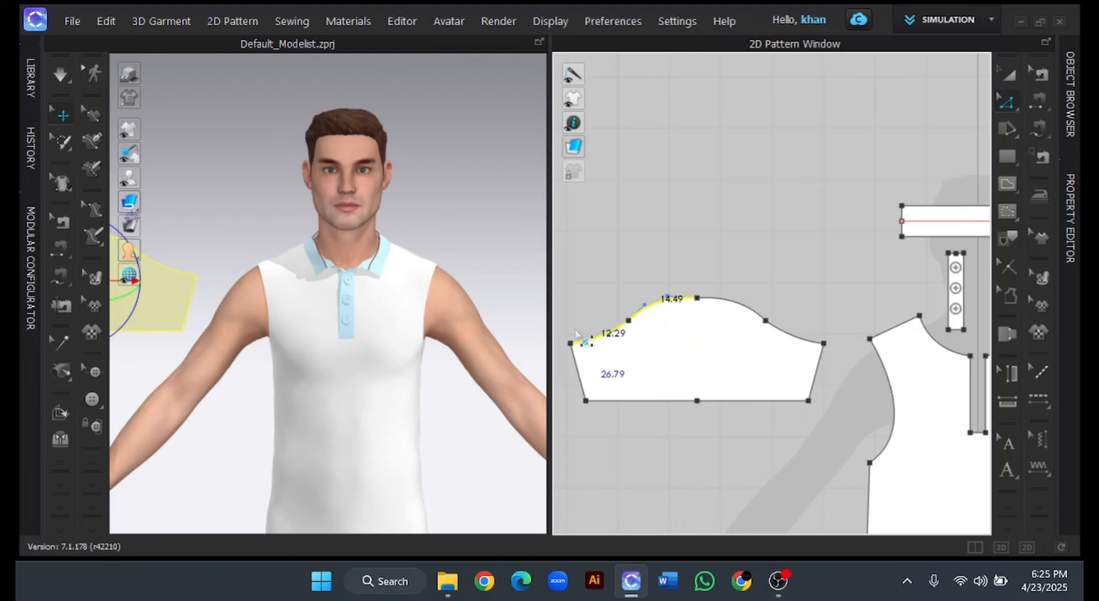
# - Move the sleeve's back underarm edge slightly outward and measure the adjusted back cap curves
pyautogui.click(579, 375)
pyautogui.press('Left')
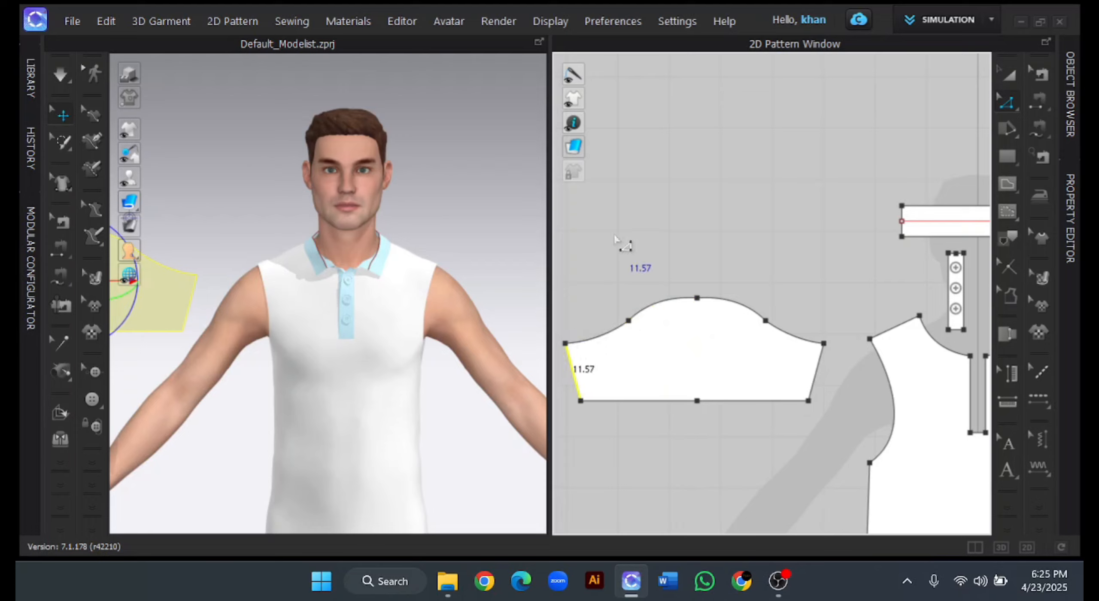
pyautogui.click(600, 334)
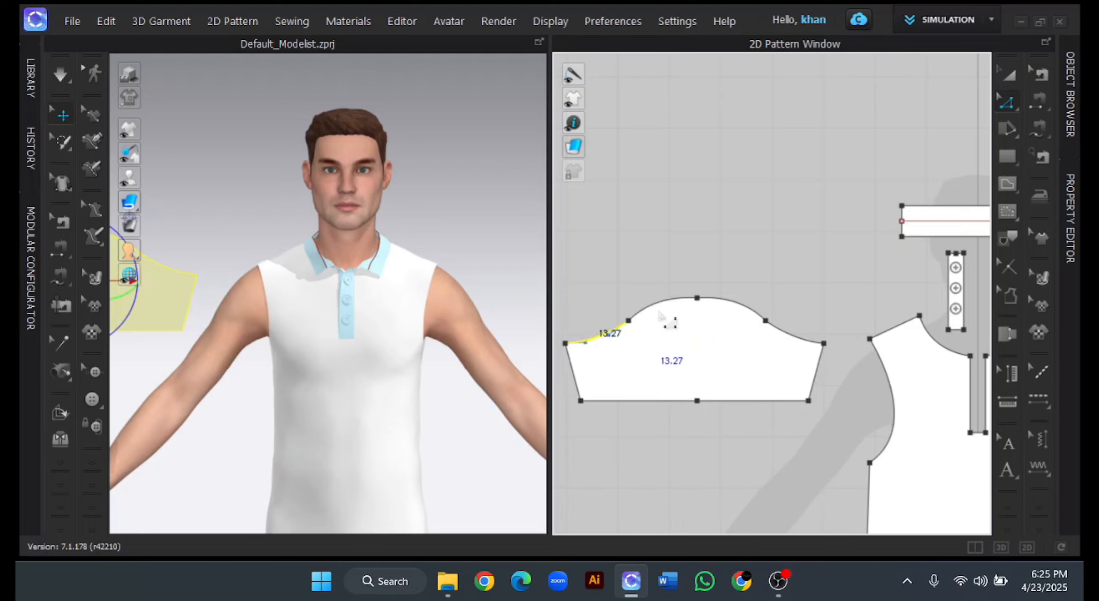
pyautogui.keyDown('shift'); pyautogui.click(661, 305); pyautogui.keyUp('shift')
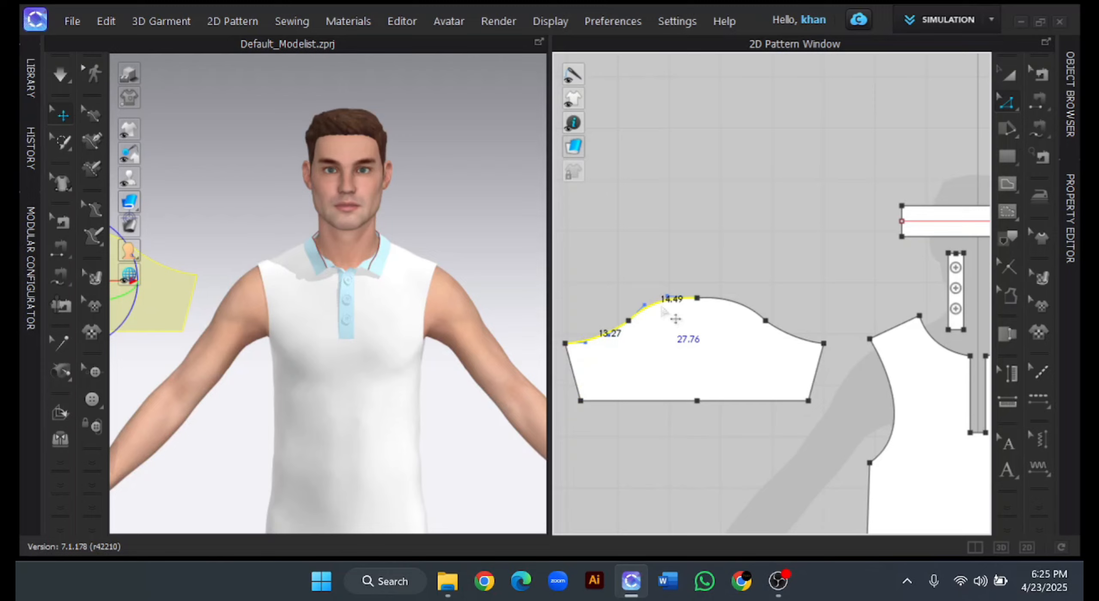
pyautogui.scroll(-2, 672, 314)
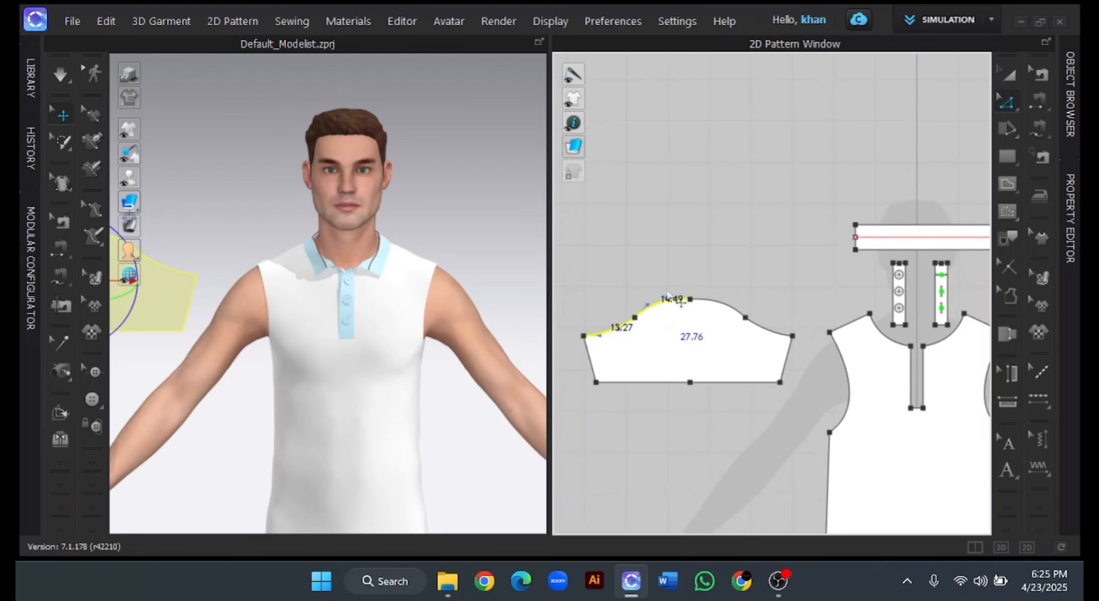
# - Sew the front half of the sleeve cap to the front body's armhole with free sewing
pyautogui.moveTo(255, 410); pyautogui.dragTo(357, 369, button='right')
pyautogui.click(1040, 128)
pyautogui.click(690, 300)
pyautogui.click(793, 336)
pyautogui.click(830, 332)
pyautogui.click(829, 432)
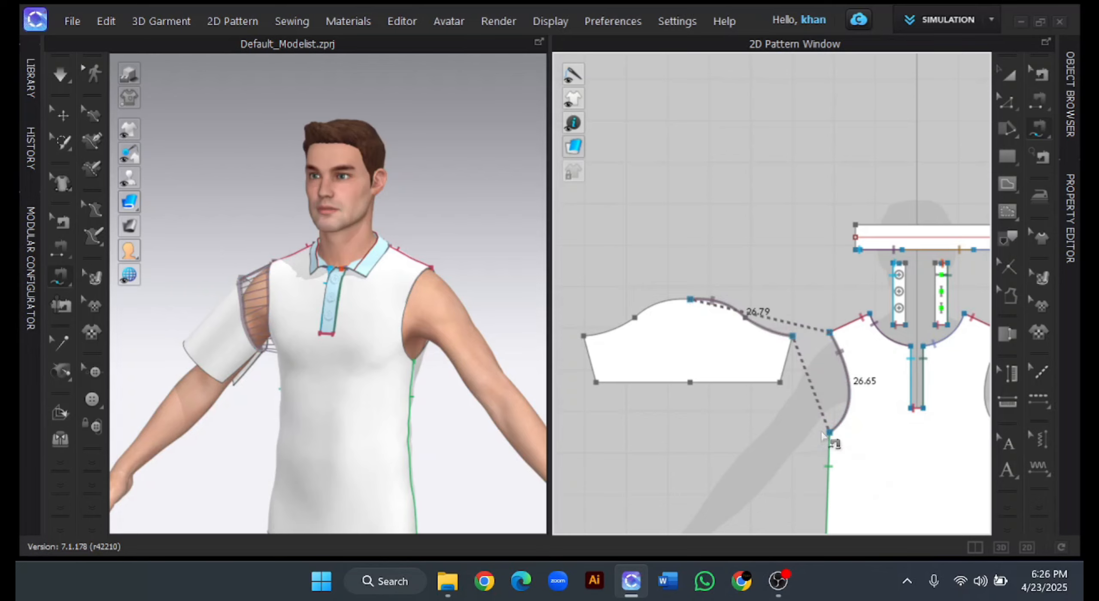
# - Sew the back half of the sleeve cap to the back body's armhole and simulate the garment
pyautogui.scroll(-3, 806, 312)
pyautogui.moveTo(804, 301); pyautogui.dragTo(643, 314, button='middle')
pyautogui.scroll(2, 587, 287)
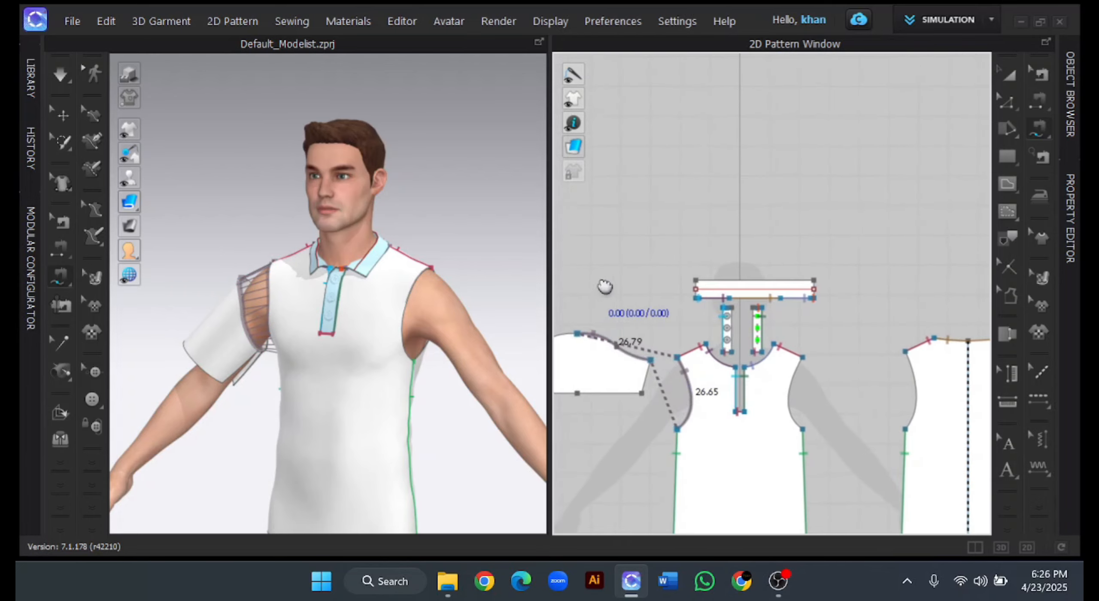
pyautogui.moveTo(589, 287); pyautogui.dragTo(736, 249, button='middle')
pyautogui.scroll(2, 736, 255)
pyautogui.scroll(2, 683, 310)
pyautogui.scroll(-4, 672, 310)
pyautogui.click(61, 74)
pyautogui.moveTo(456, 206); pyautogui.dragTo(489, 206, button='right')
# - Sew the sleeve's two underarm edges together with segment sewing
pyautogui.moveTo(692, 216); pyautogui.dragTo(880, 191, button='middle')
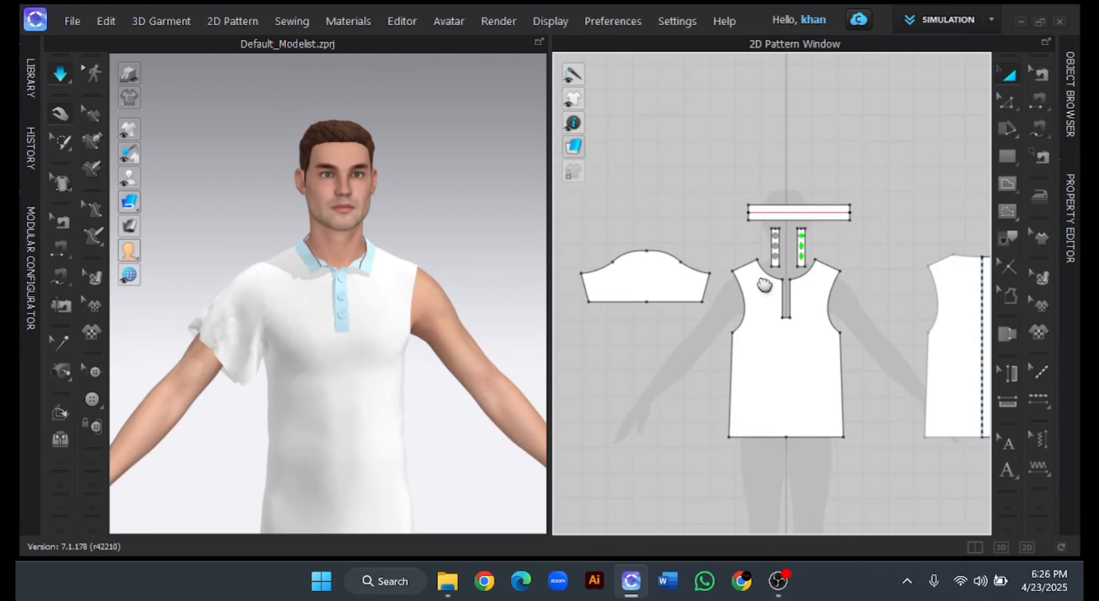
pyautogui.click(1040, 100)
pyautogui.click(586, 287)
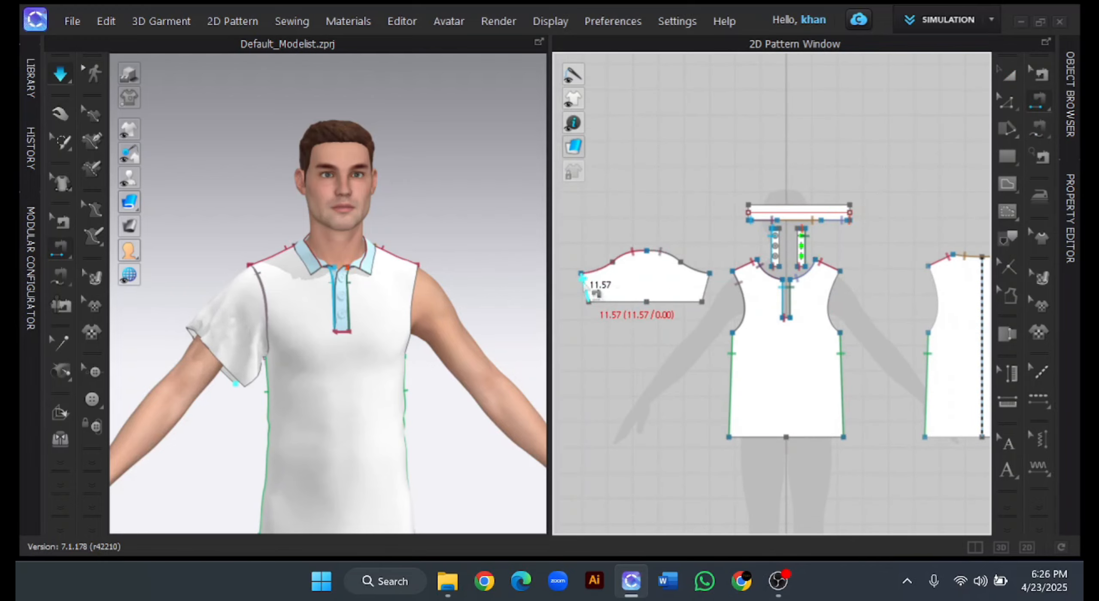
pyautogui.click(706, 287)
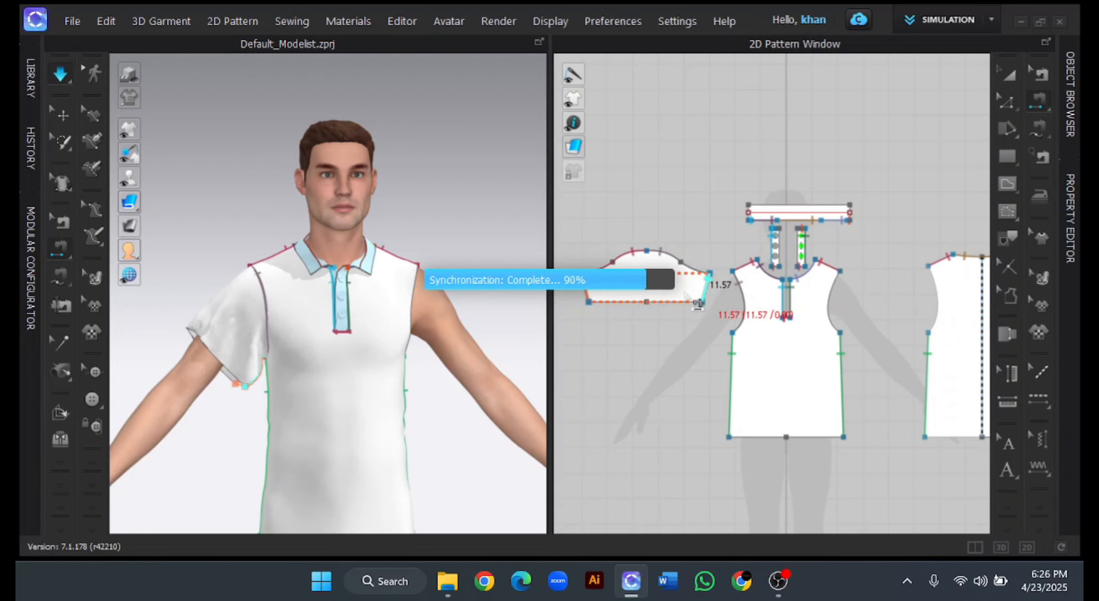
pyautogui.press('z')
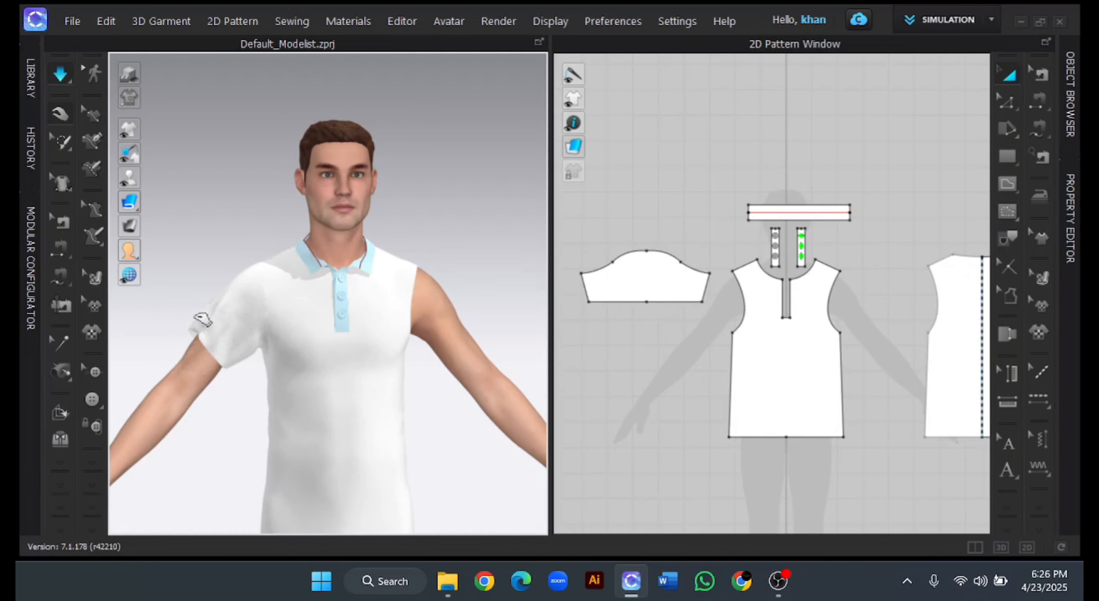
# - Narrow the sleeve hem by moving its corner points inward and adjust the simulated sleeve on the avatar's arm
pyautogui.click(190, 313)
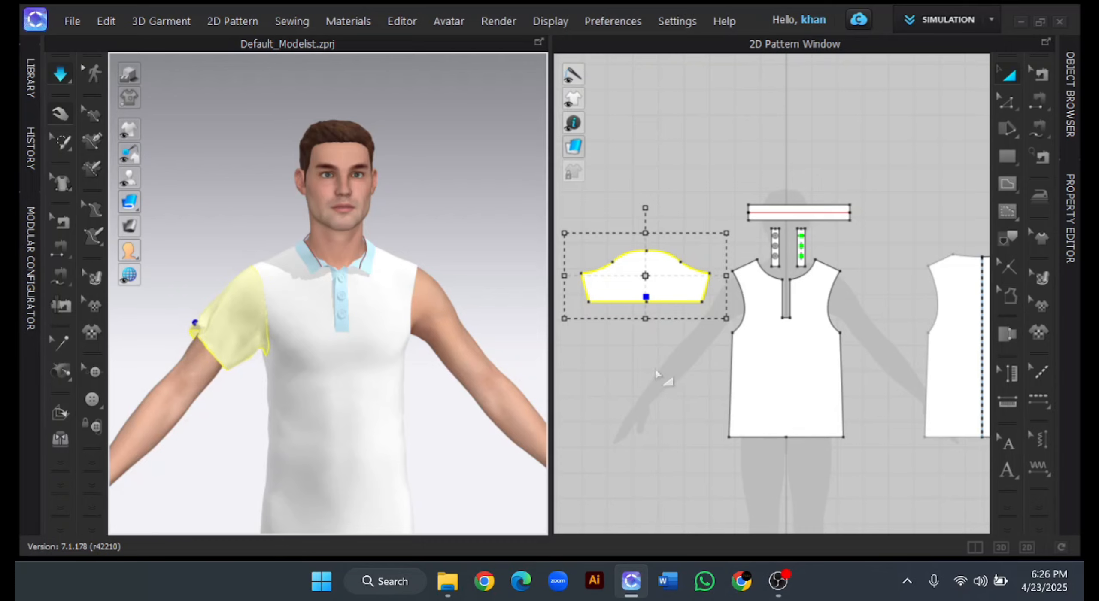
pyautogui.scroll(3, 661, 378)
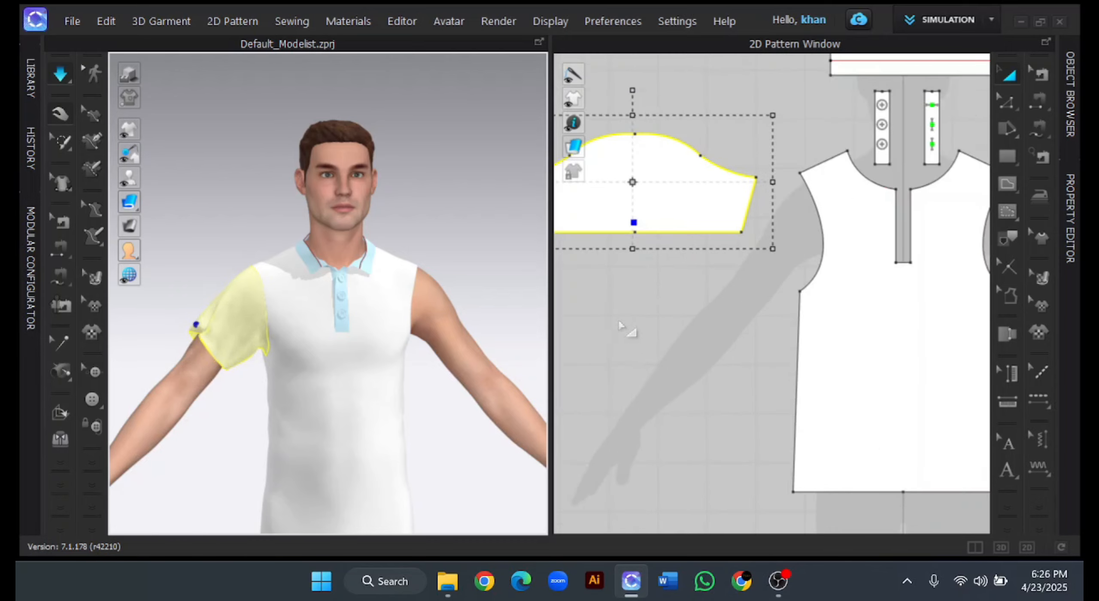
pyautogui.moveTo(618, 333); pyautogui.dragTo(675, 339, button='right')
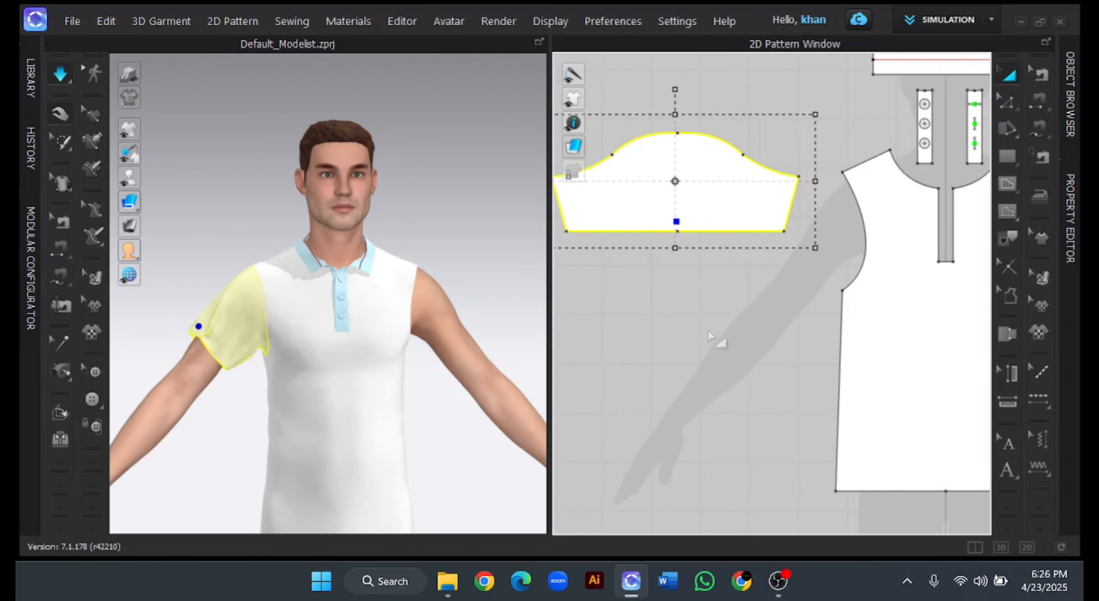
pyautogui.click(719, 340)
pyautogui.scroll(-2, 663, 268)
pyautogui.press('z')
pyautogui.moveTo(591, 248); pyautogui.dragTo(599, 252)
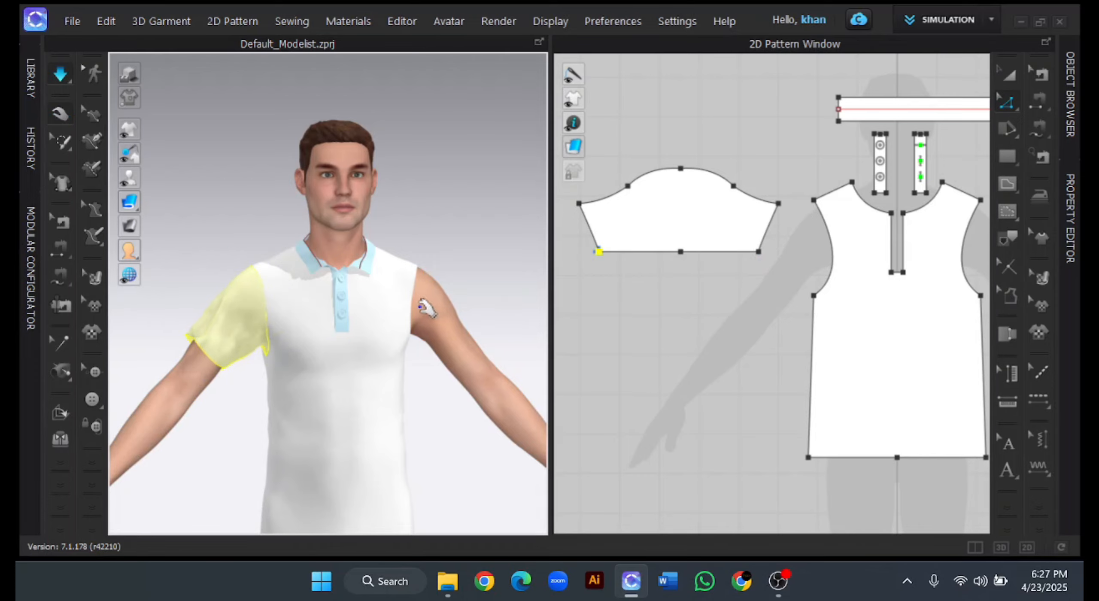
pyautogui.moveTo(188, 302); pyautogui.dragTo(228, 319, button='right')
pyautogui.click(205, 339)
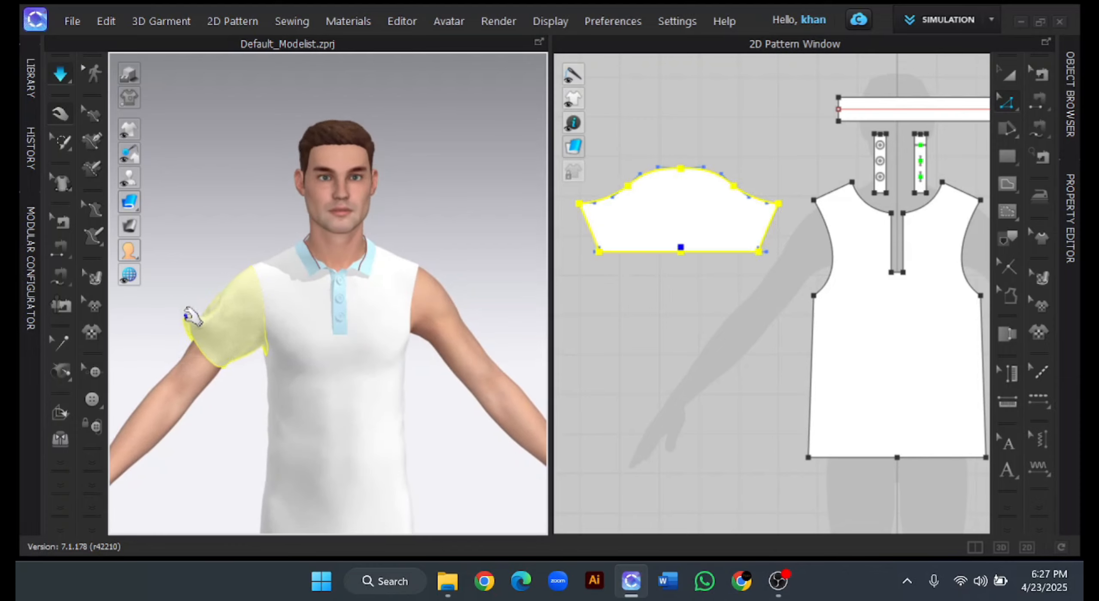
pyautogui.click(646, 330)
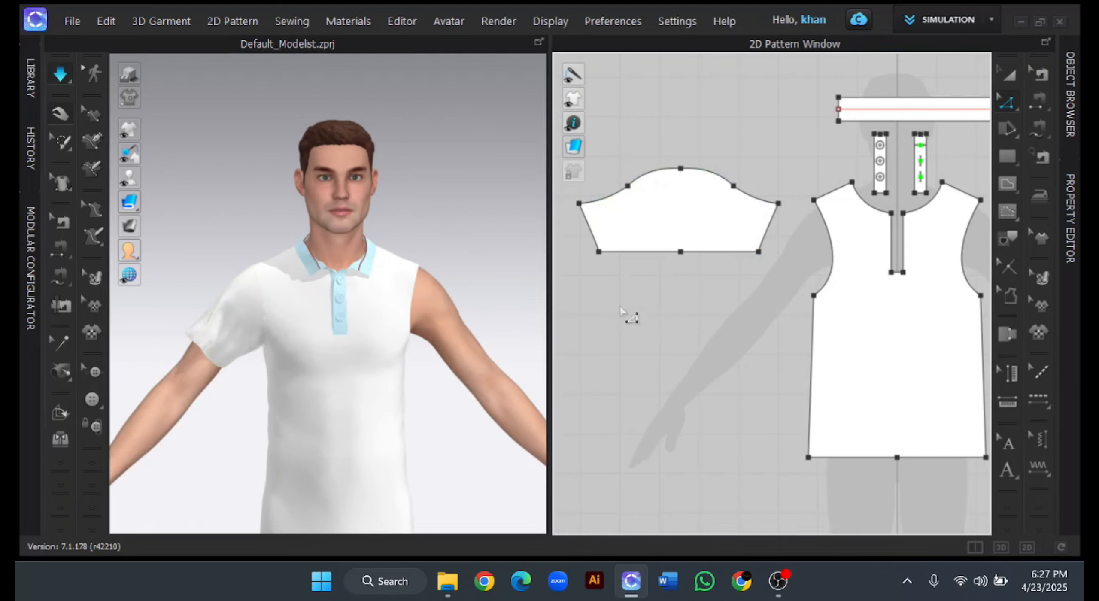
# - Pause the simulation, move both hem corners of the sleeve slightly further inward, and simulate the garment again
pyautogui.click(599, 253)
pyautogui.press('space')
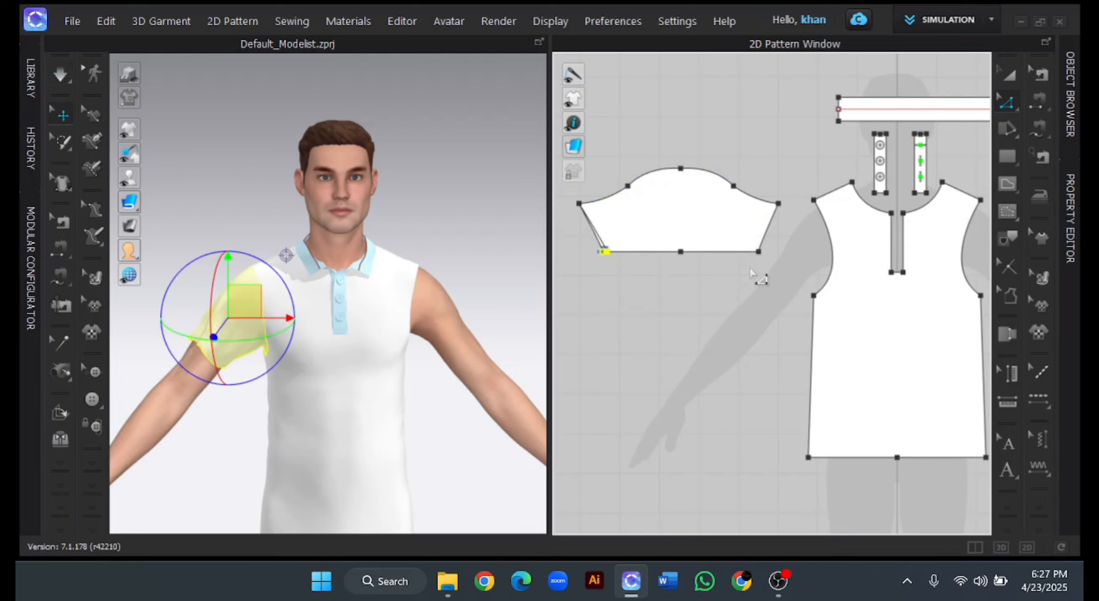
pyautogui.click(759, 252)
pyautogui.press('Left')
pyautogui.press('Left')
pyautogui.press('Left')
pyautogui.press('Left')
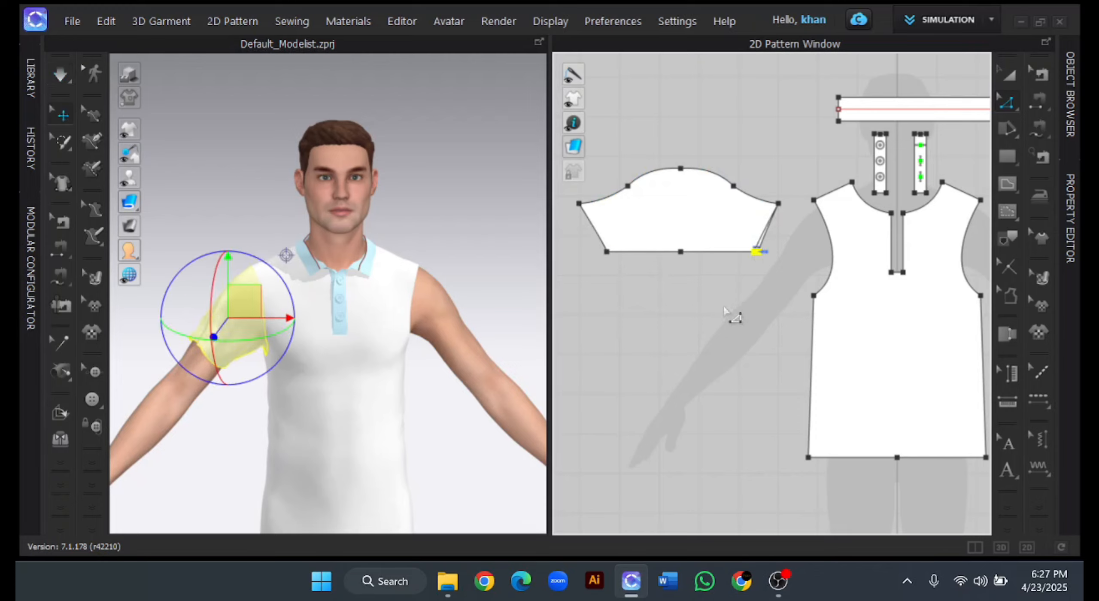
pyautogui.press('space')
# - Select the sleeve pattern and bring up its cloning and editing options
pyautogui.scroll(-4, 612, 295)
pyautogui.press('a')
pyautogui.click(643, 262)
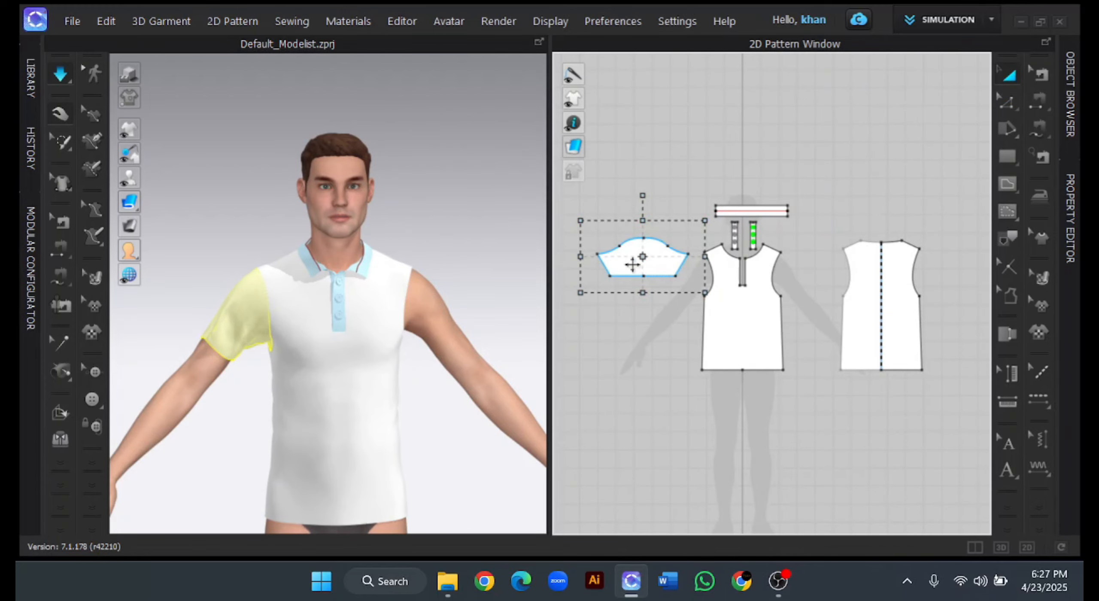
pyautogui.click(632, 264)
pyautogui.rightClick(631, 263)
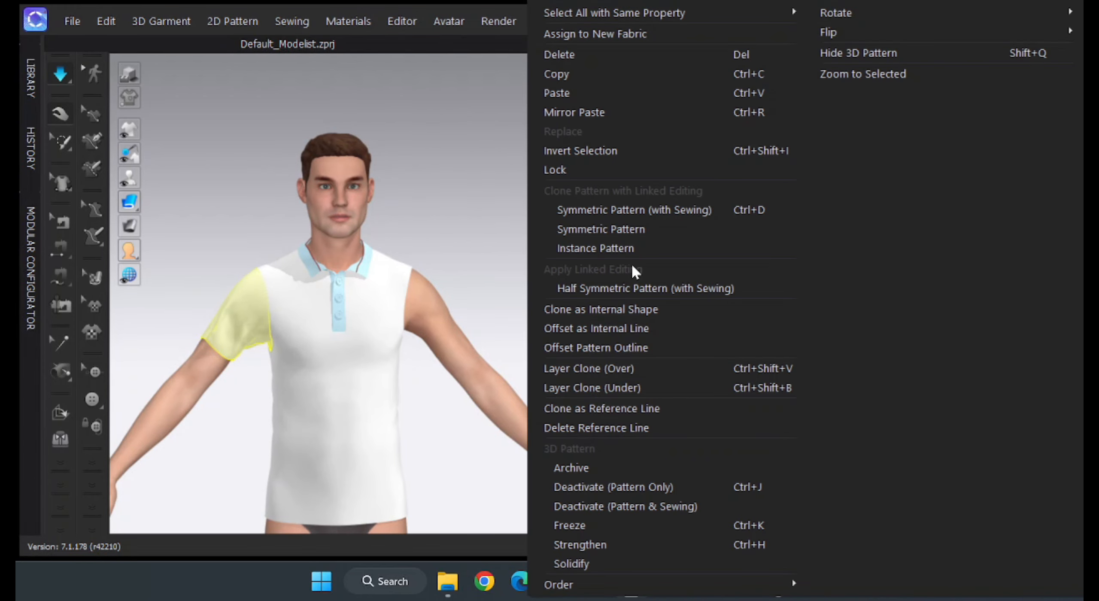